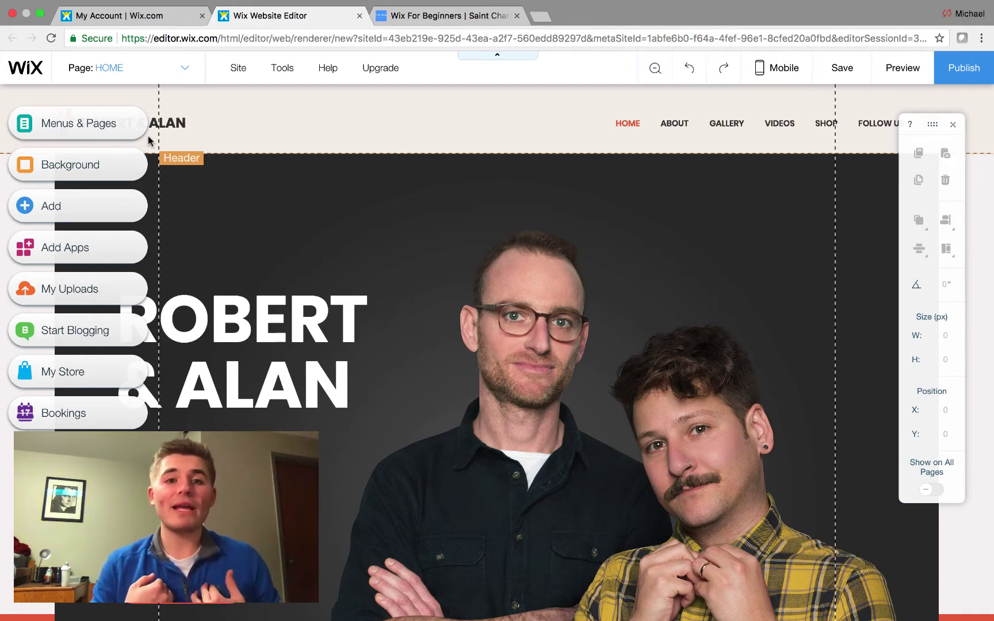
View the WixGuru Weekly Wix Tips sign-up form, then return to the Wix Editor tab.
click(398, 21)
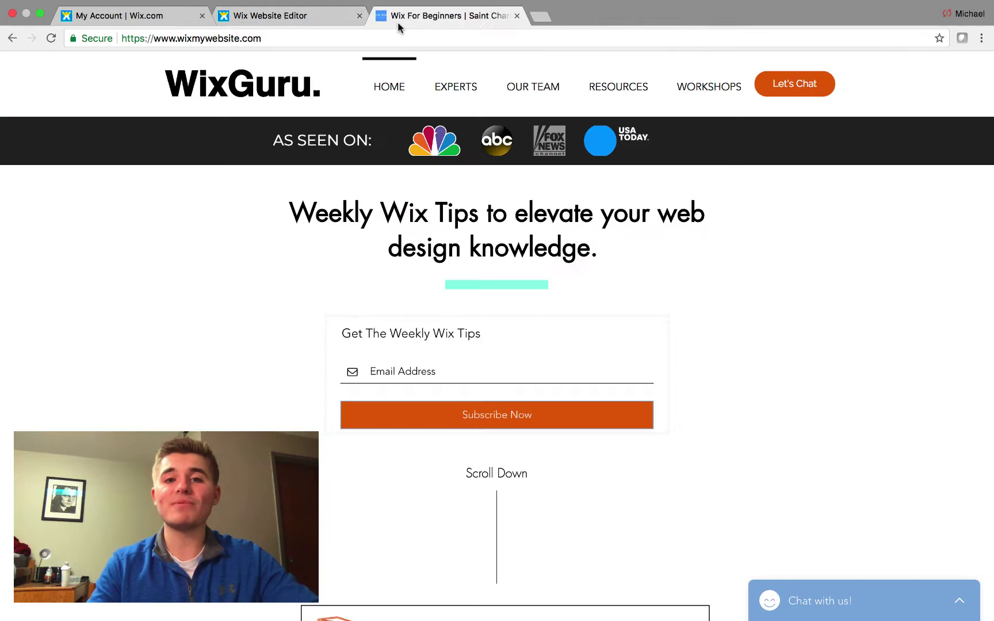
click(351, 17)
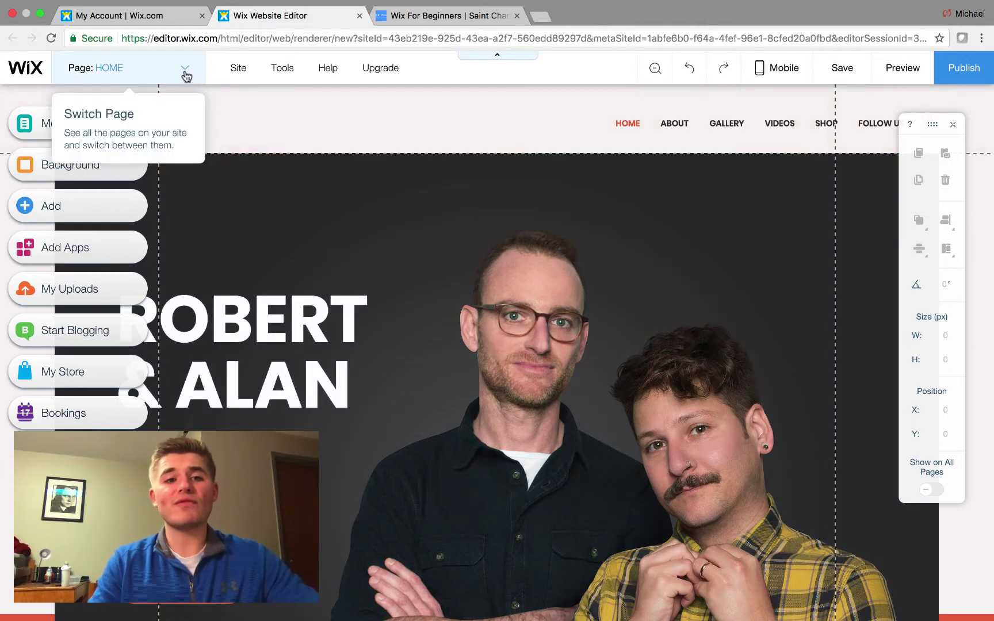
Add a blank New Page to the site through Manage Pages.
click(187, 74)
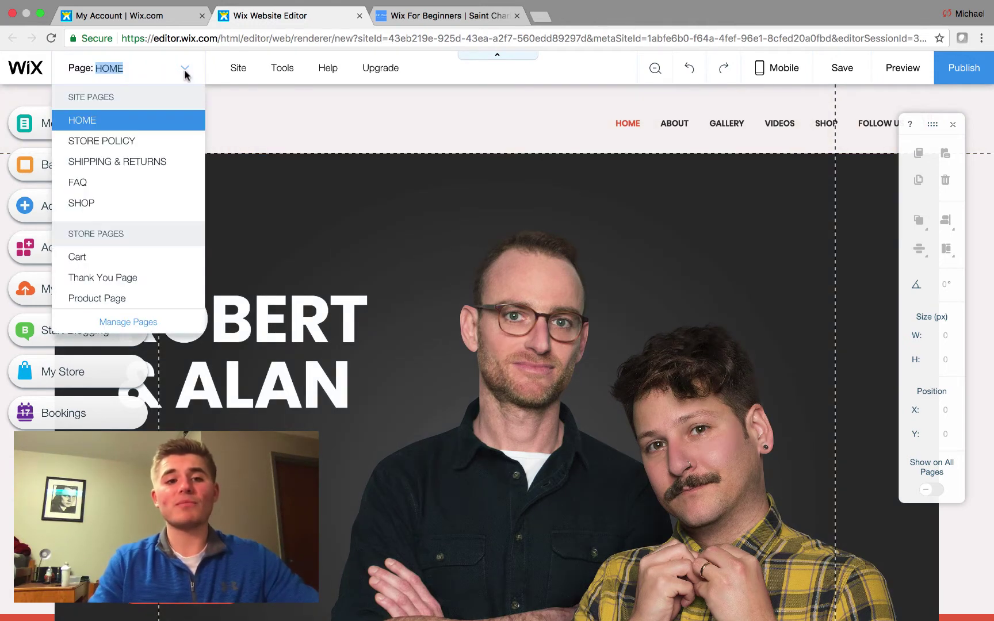
click(131, 320)
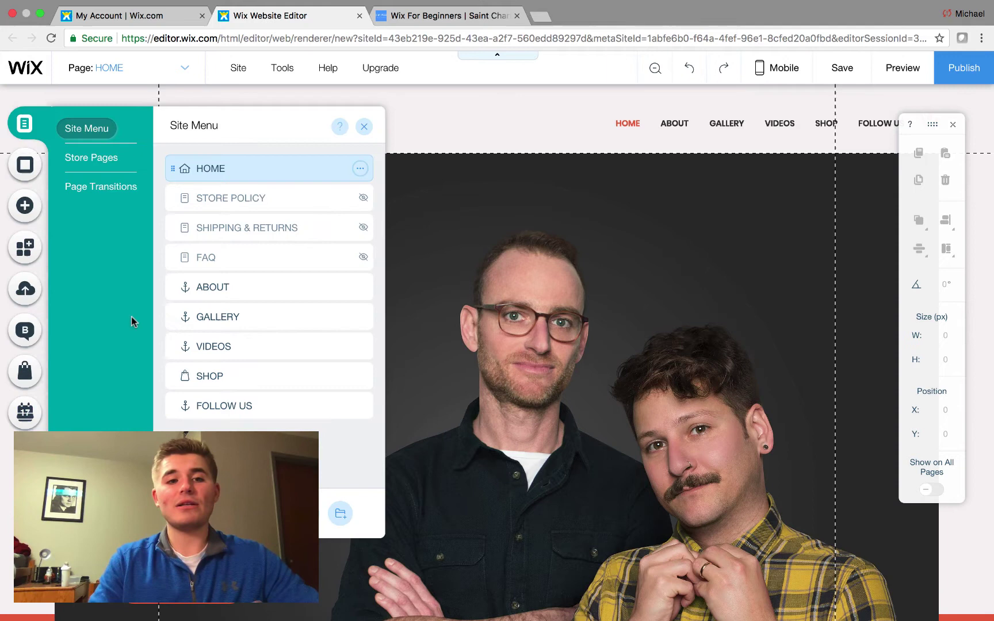
click(241, 513)
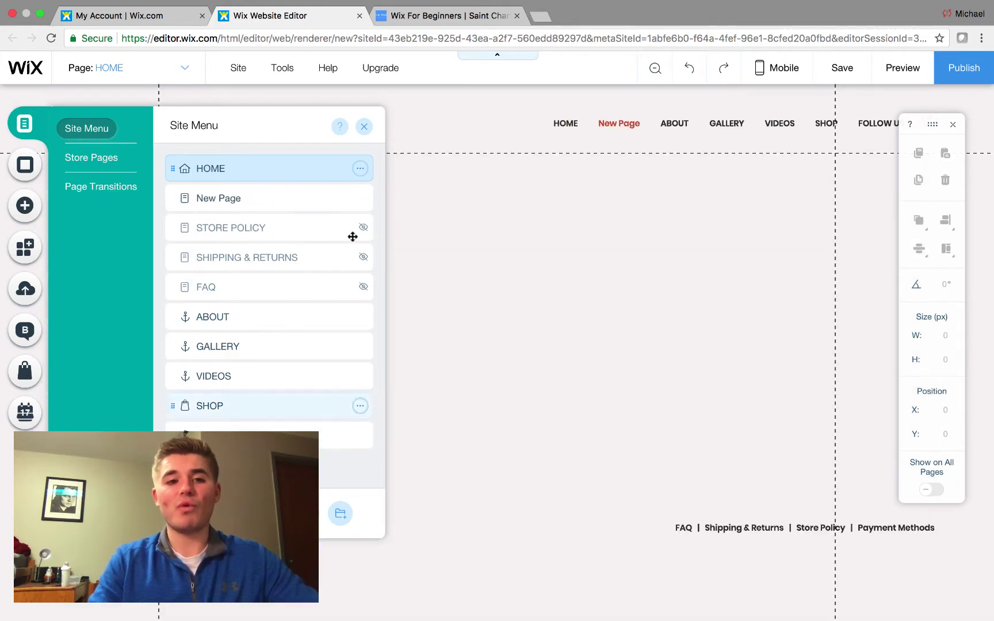
click(366, 130)
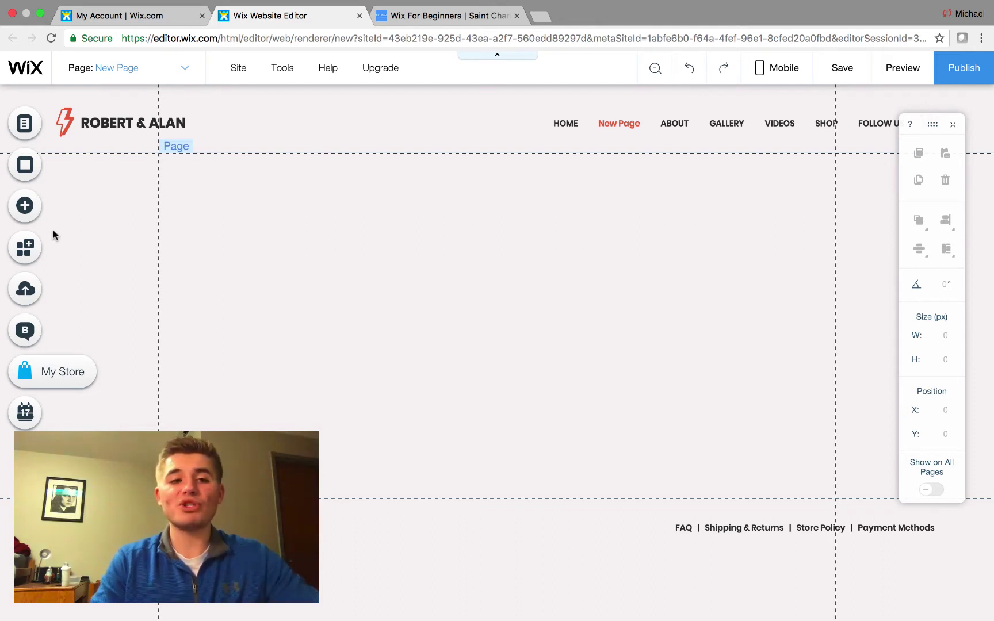
Go to Add > Contact and jump to the Wix Forms (beta) section.
click(24, 207)
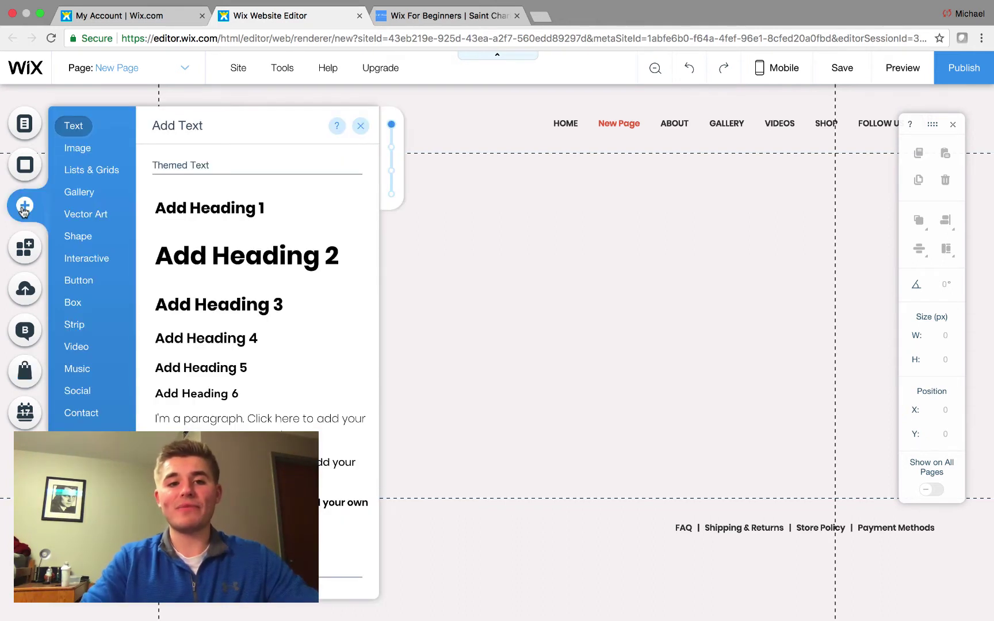
mouse_move(78, 397)
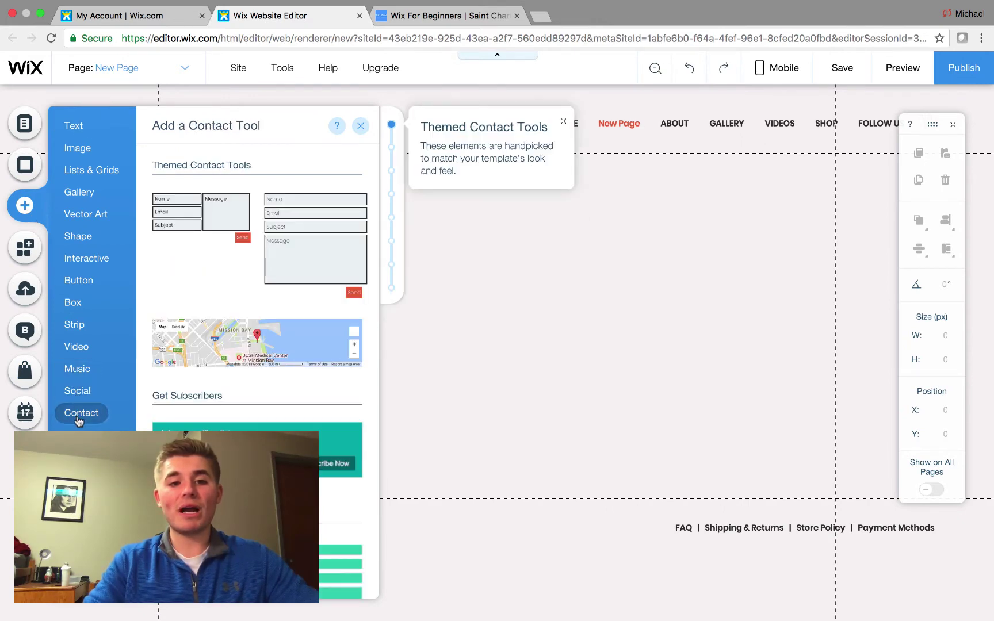
click(393, 267)
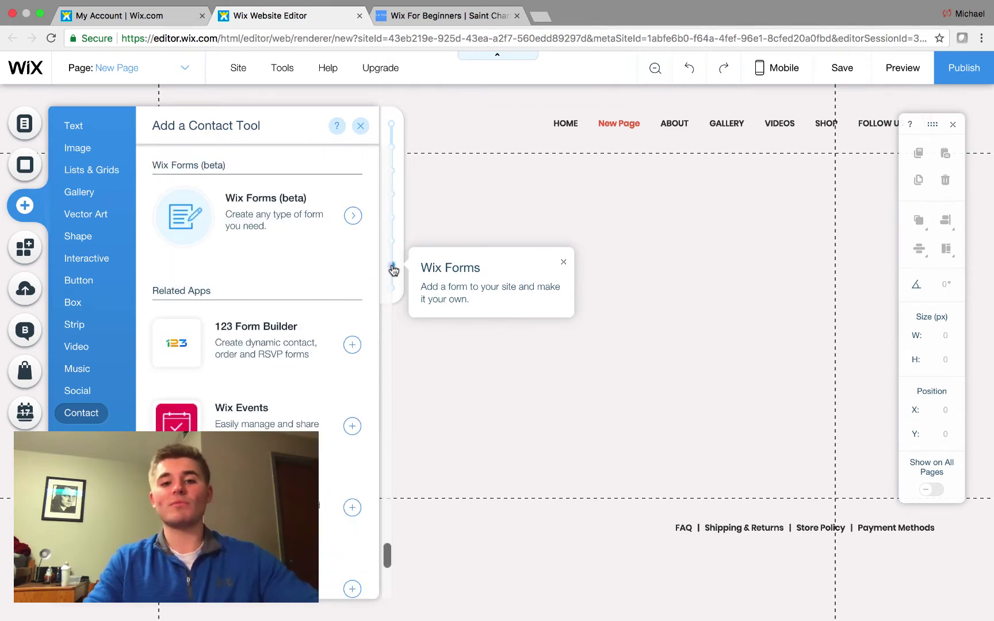
Add Wix Forms (beta) from the contact tools to bring up the form template choices.
click(269, 210)
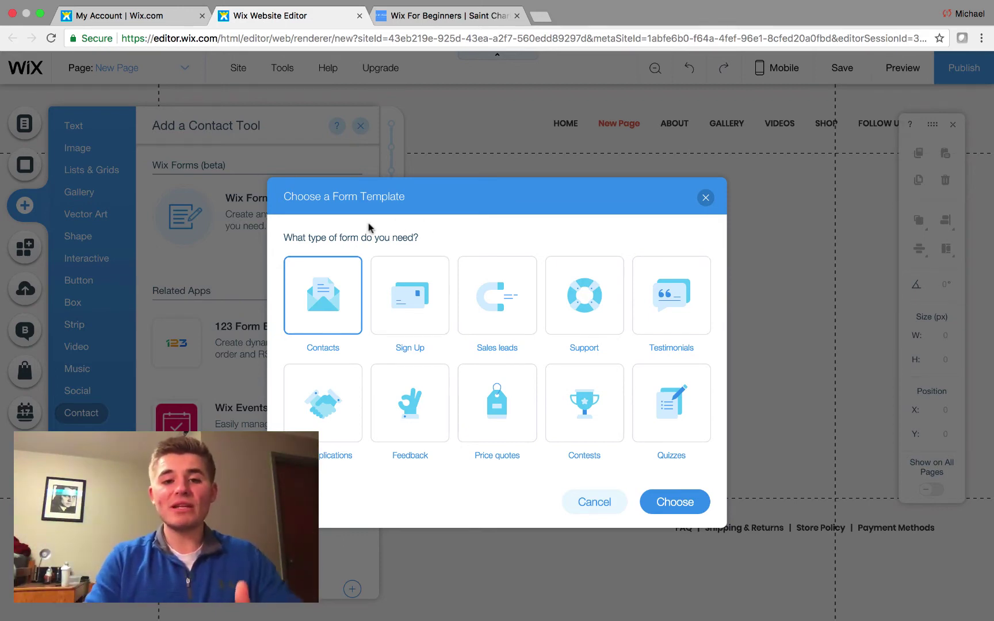
Compare the form template descriptions, such as Contacts for small businesses and Sign Up for new customers.
mouse_move(324, 317)
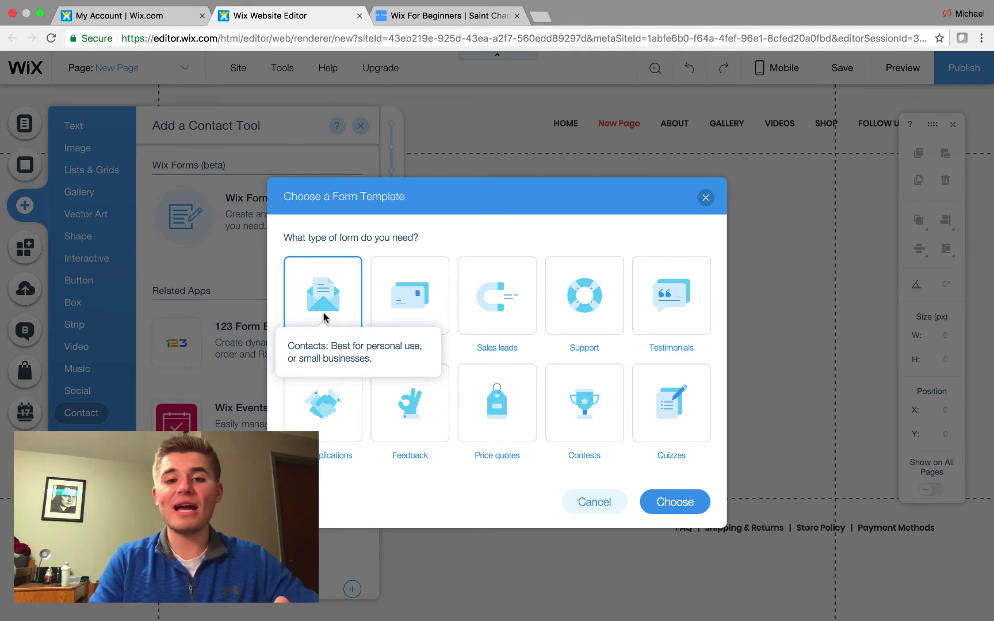
mouse_move(411, 288)
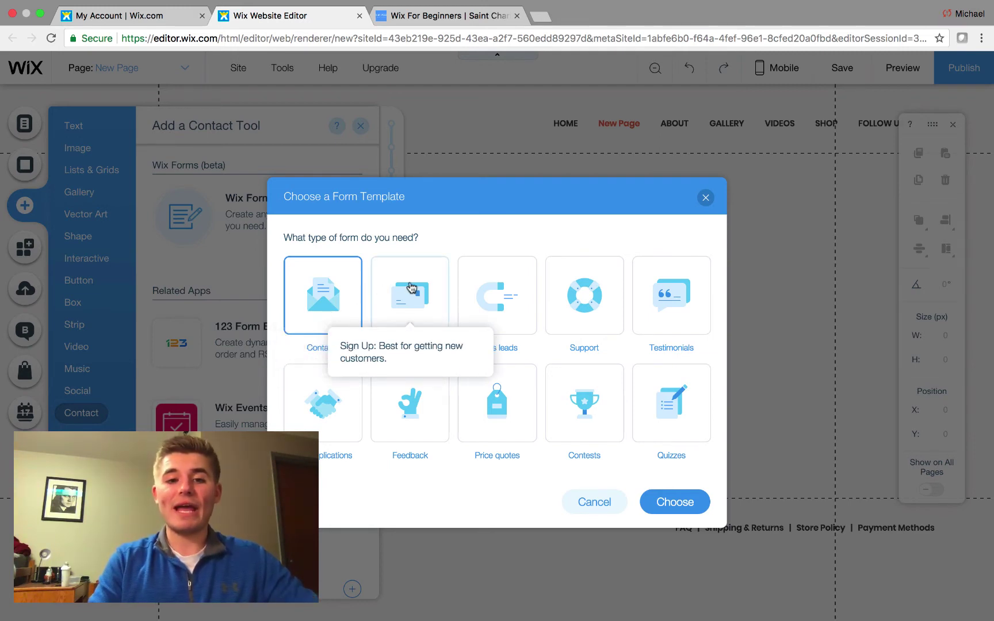
mouse_move(500, 282)
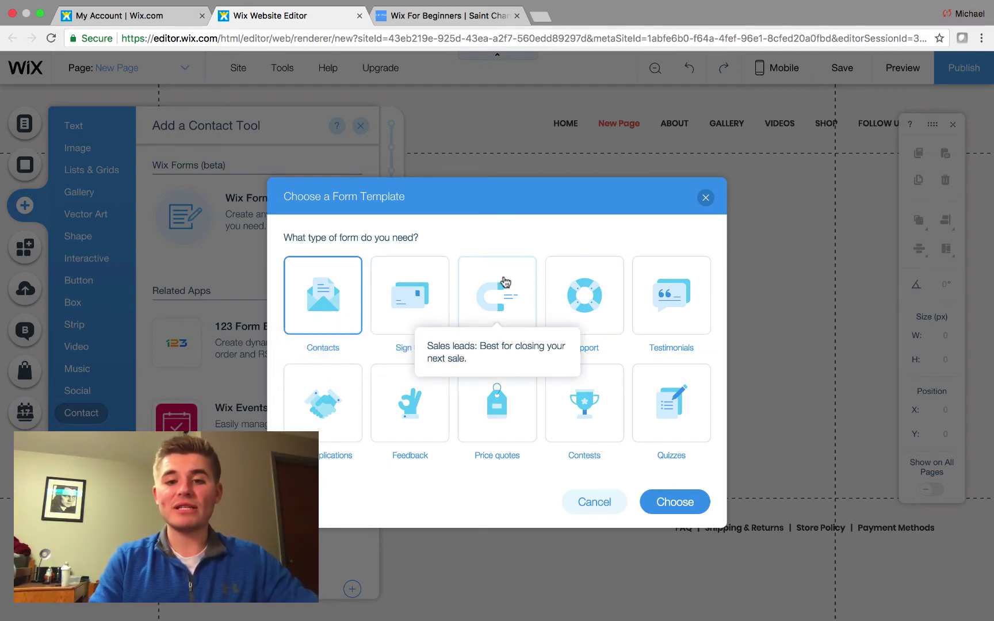
mouse_move(584, 286)
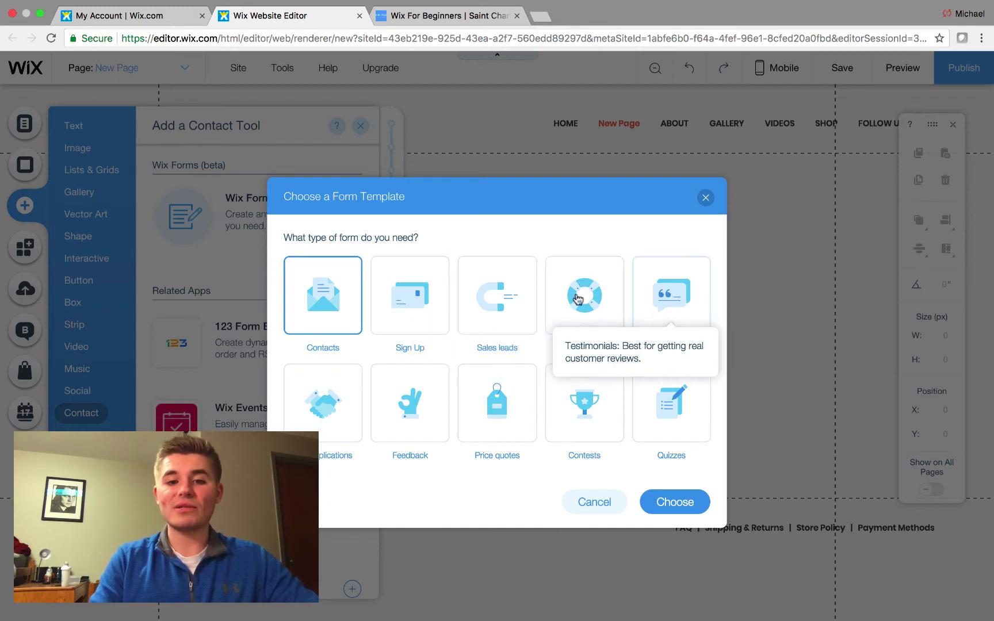
mouse_move(306, 430)
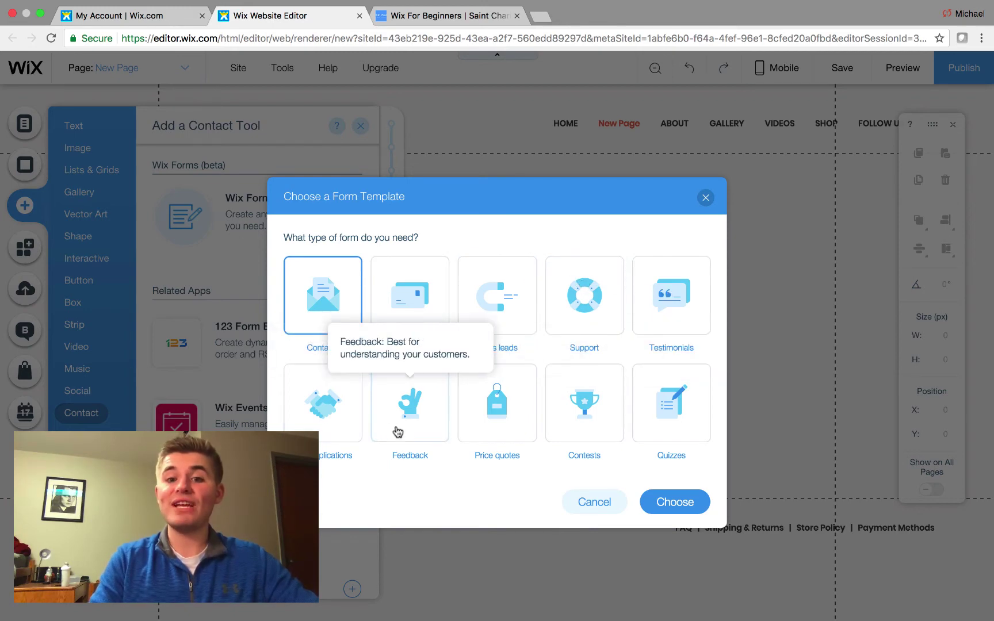
mouse_move(597, 408)
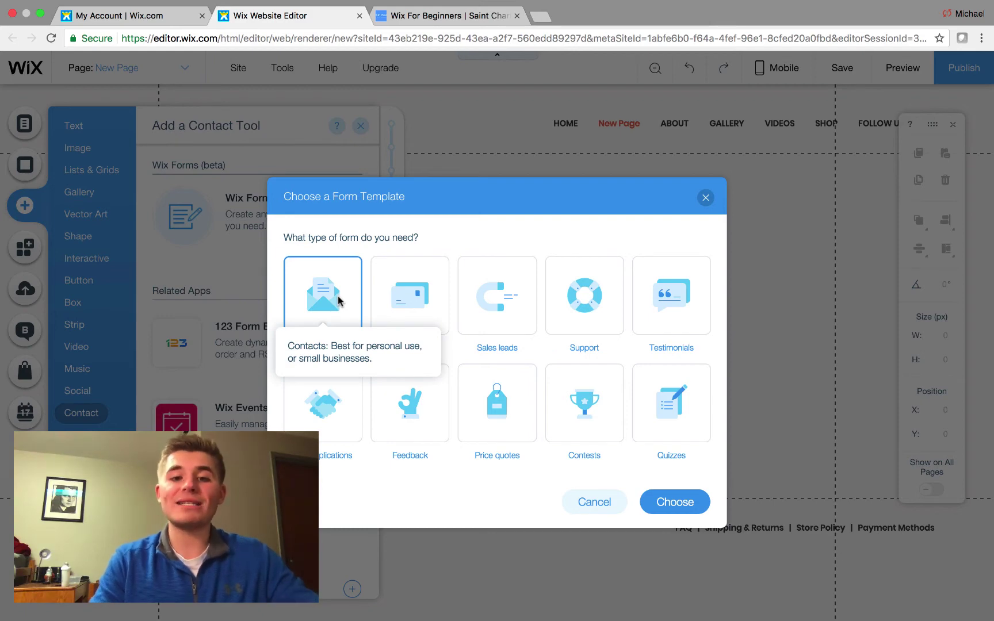
Insert the Sign Up form template and move it left to X 40, Y 207.
click(417, 304)
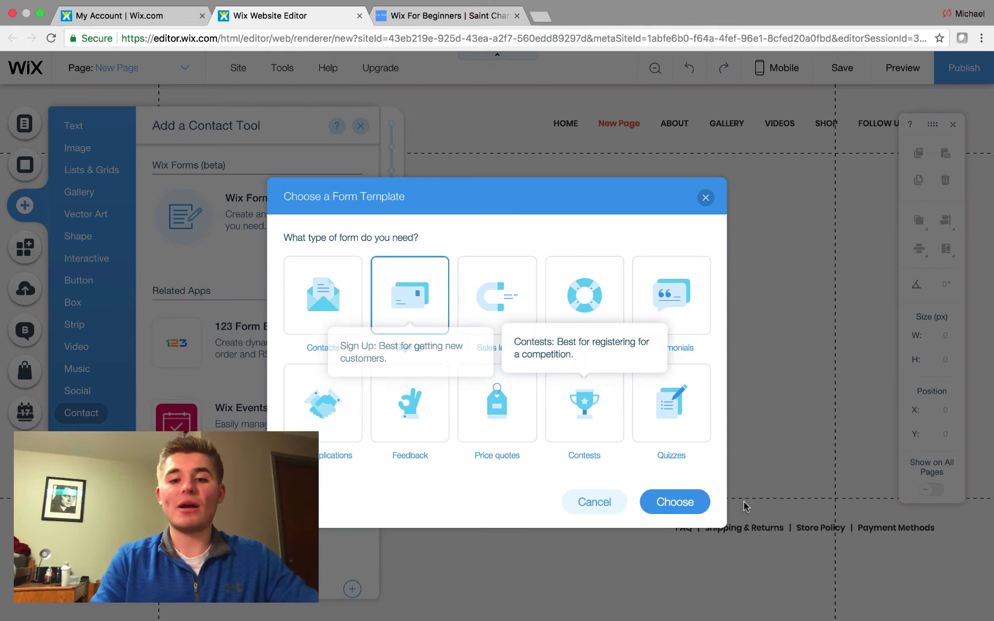
click(687, 509)
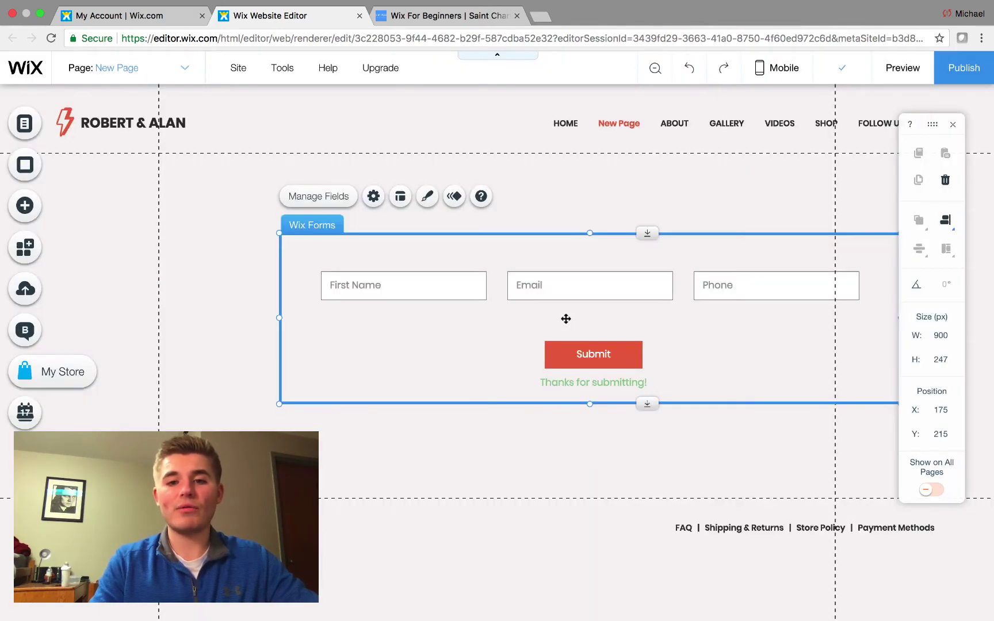
drag(395, 359, 301, 356)
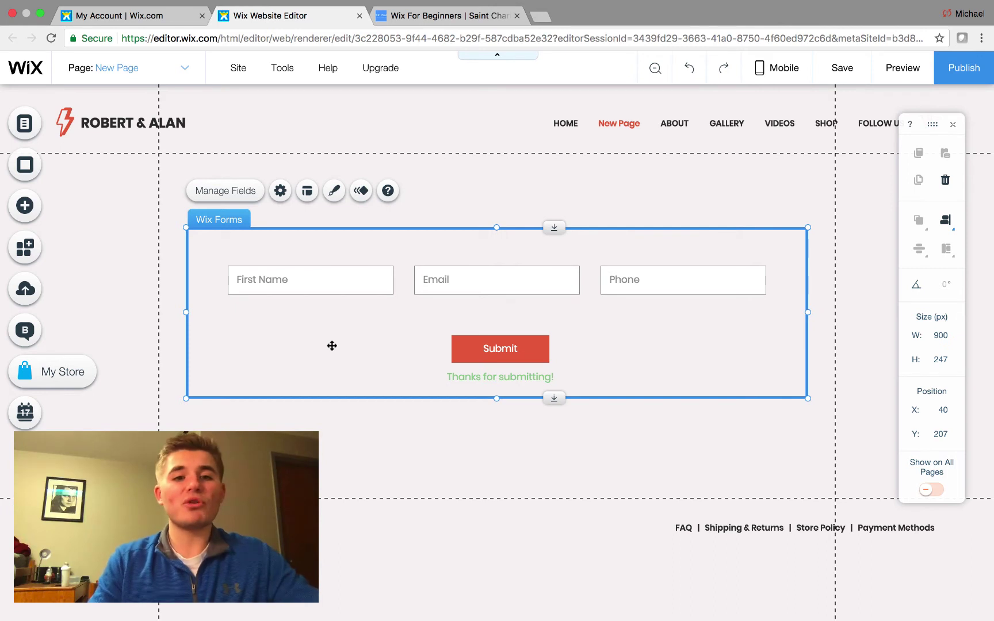
In Manage Fields, make the First Name and Phone fields required.
click(241, 192)
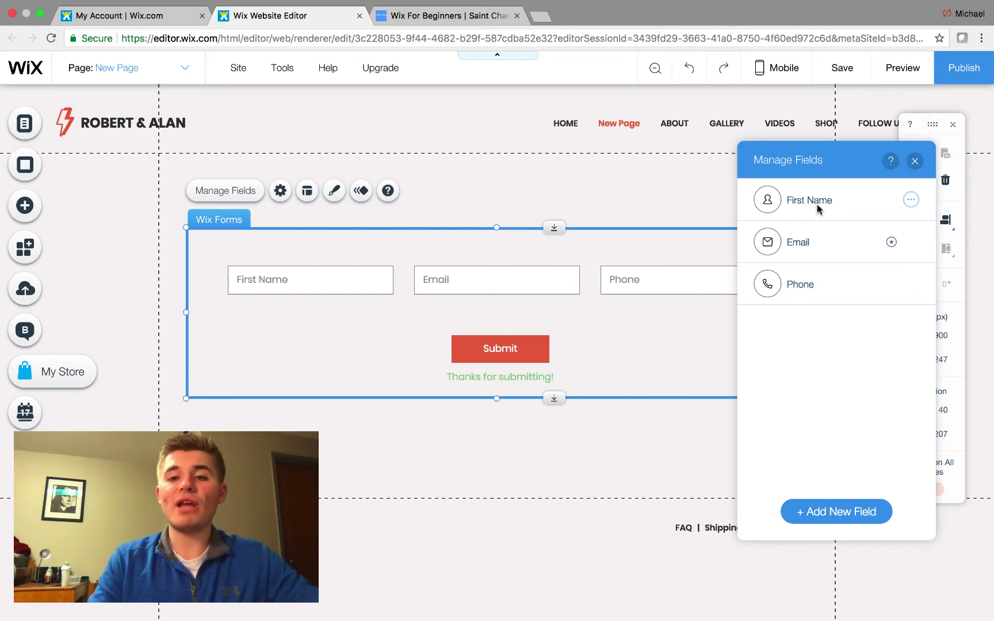
click(910, 200)
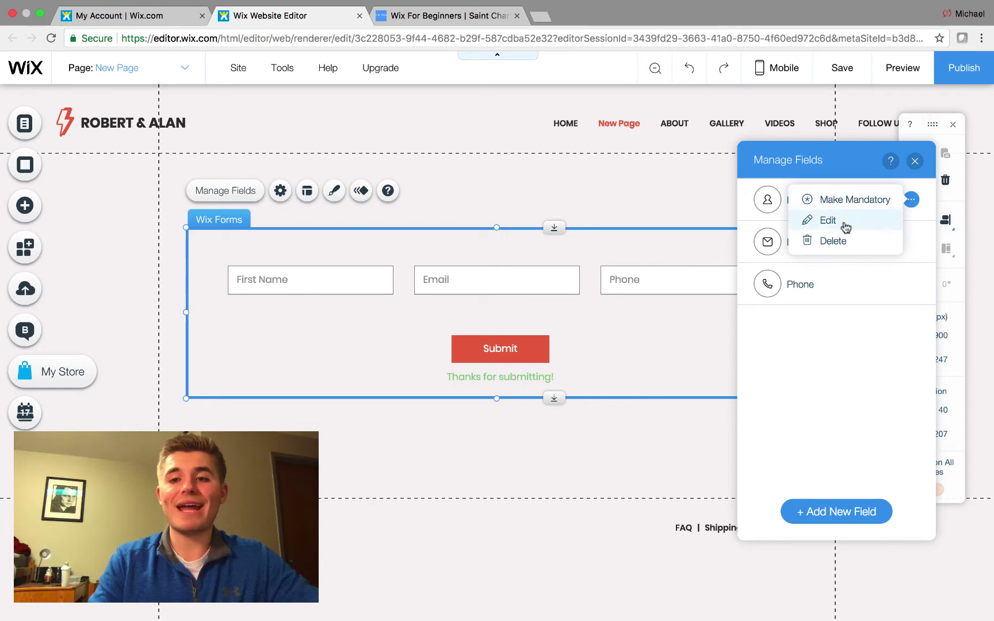
click(866, 317)
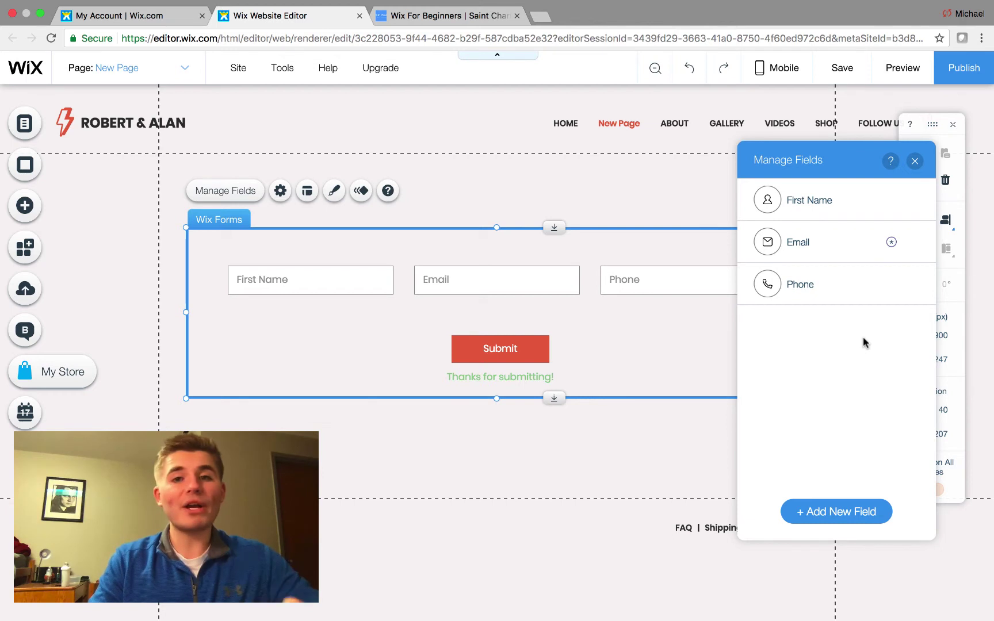
click(914, 205)
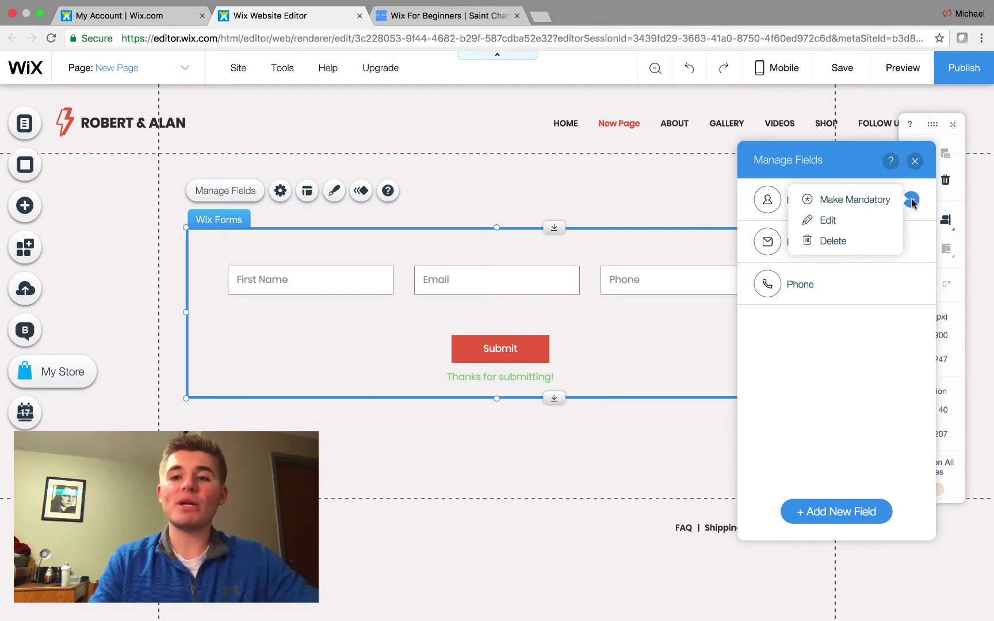
click(869, 201)
click(911, 284)
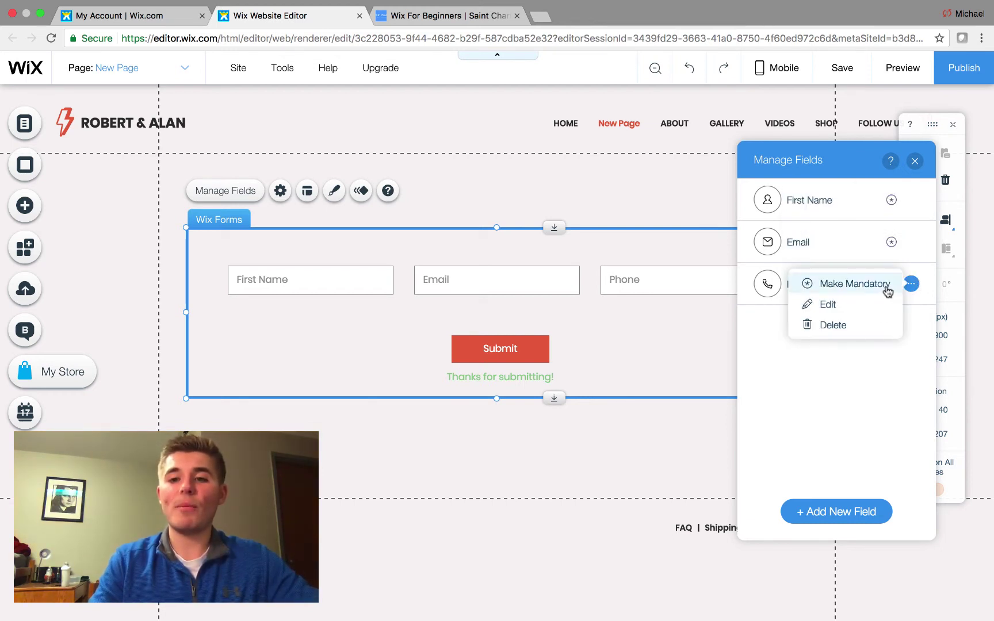
click(883, 285)
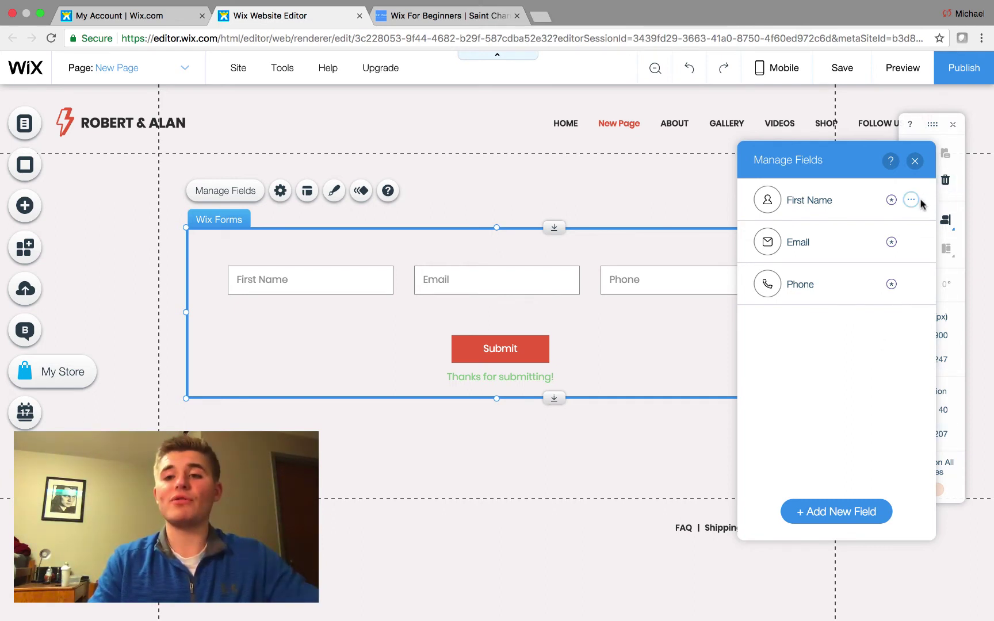
Set the First Name, Email and Phone fields back to optional.
click(910, 200)
click(872, 200)
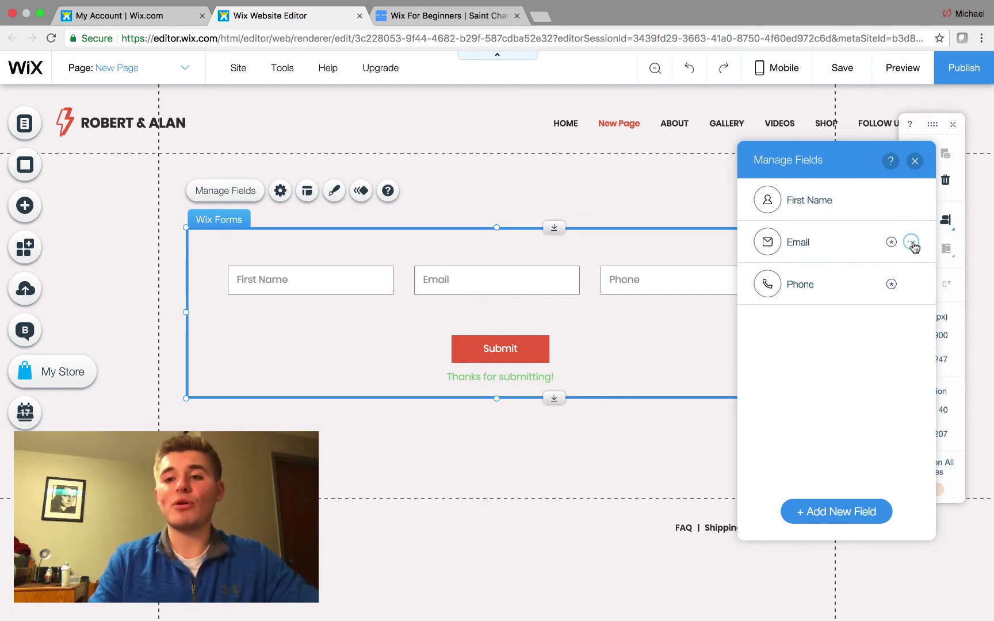
click(911, 242)
click(875, 242)
click(911, 285)
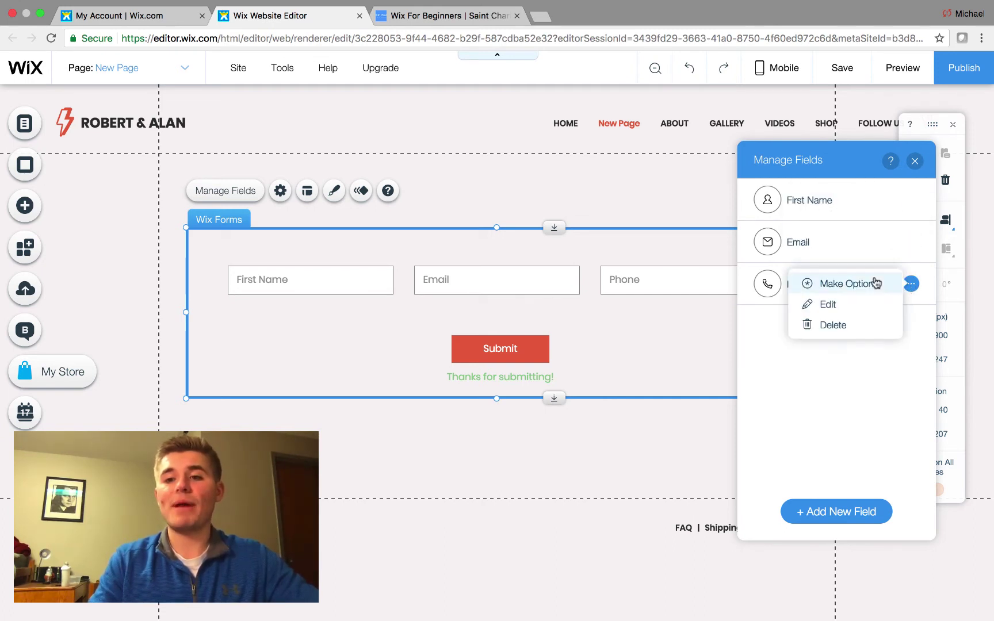
click(878, 284)
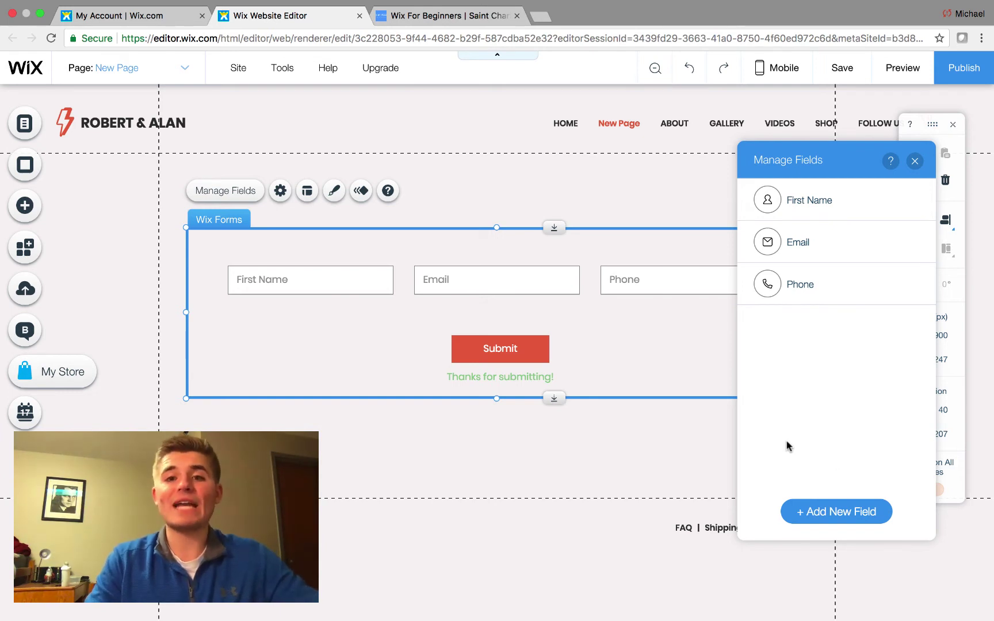
Browse the Contacts & CRM field list under Add New Field, then close Manage Fields.
click(839, 522)
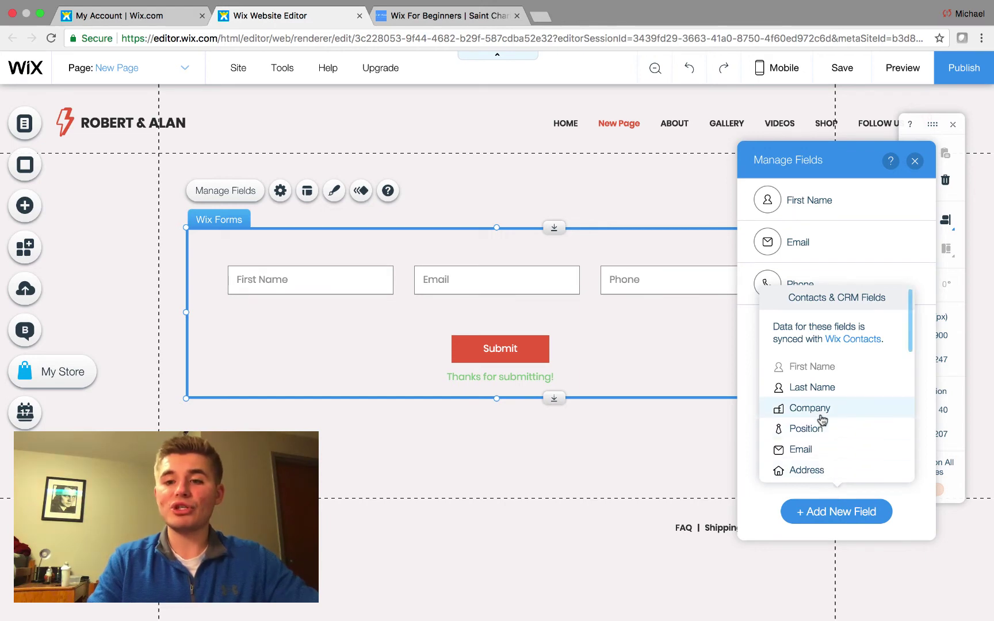
scroll(821, 404, down, 5)
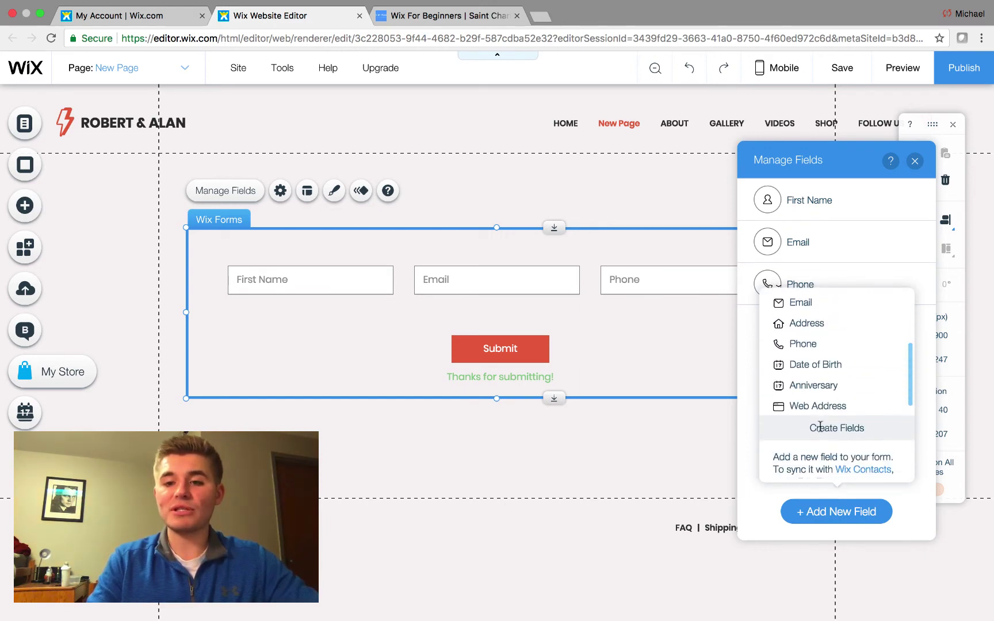
scroll(822, 430, up, 5)
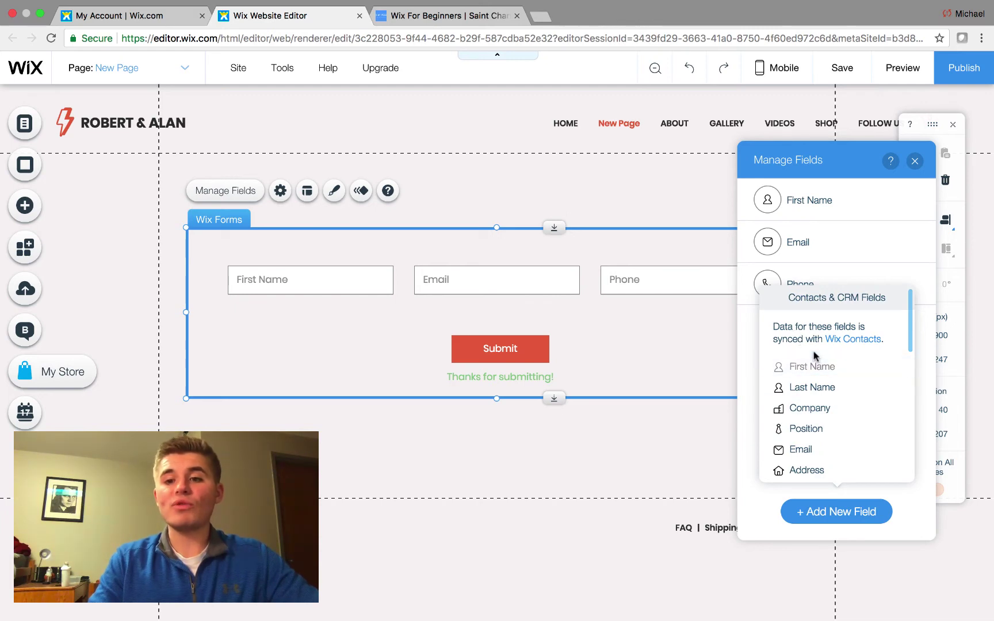
scroll(811, 390, down, 1)
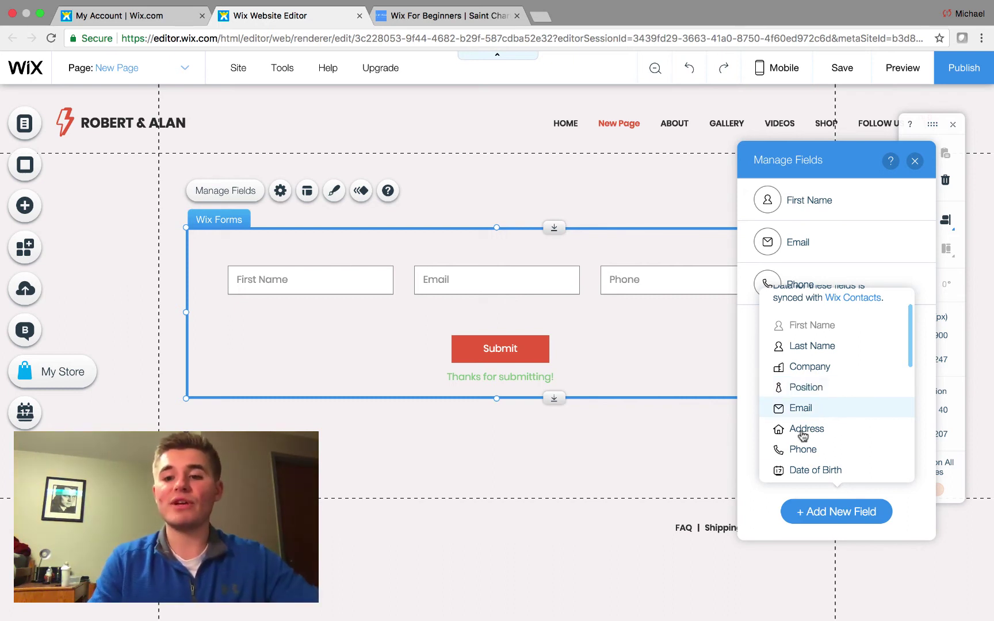
click(764, 509)
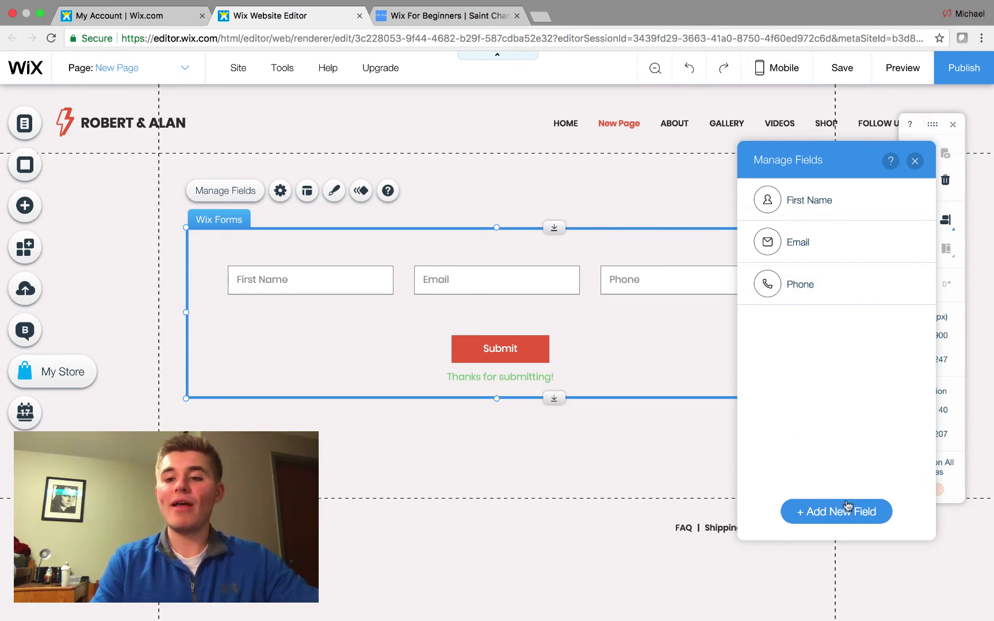
Review the Sign Up Form's Submissions settings: Wix Inbox, email notifications, success and error messages.
click(915, 162)
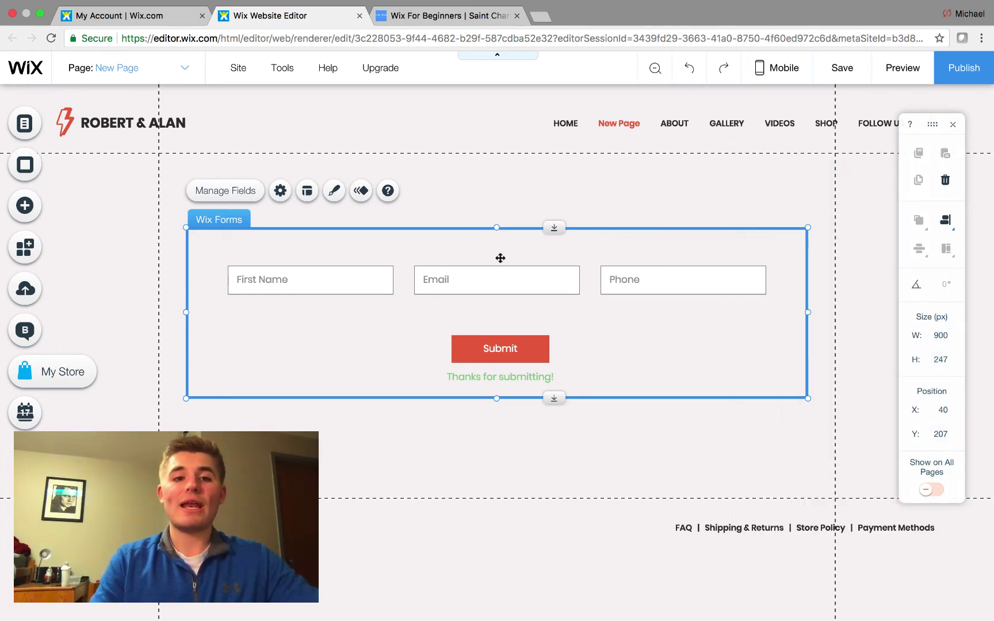
click(279, 195)
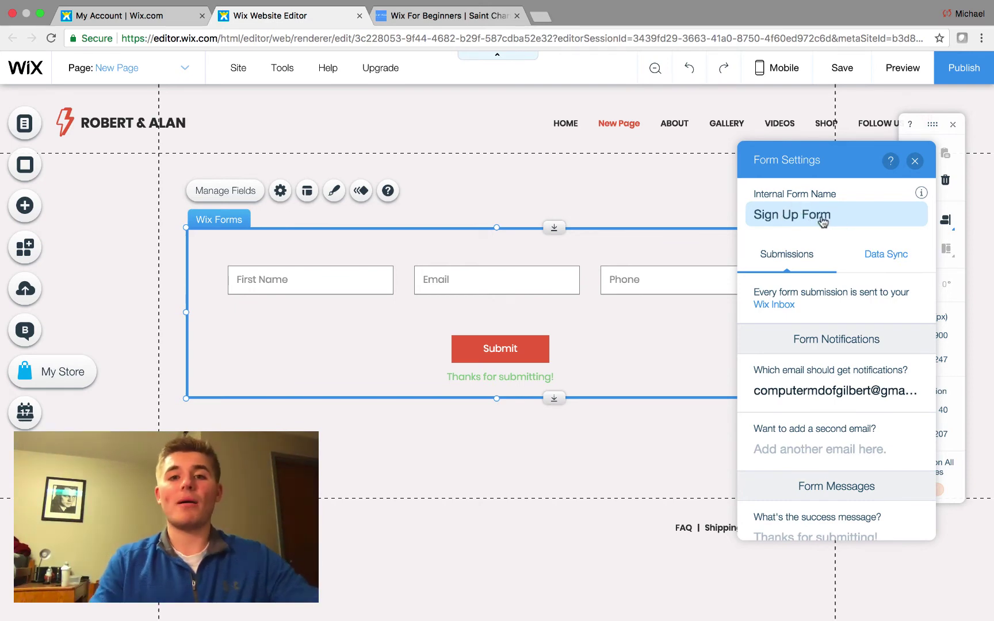
scroll(843, 297, down, 1)
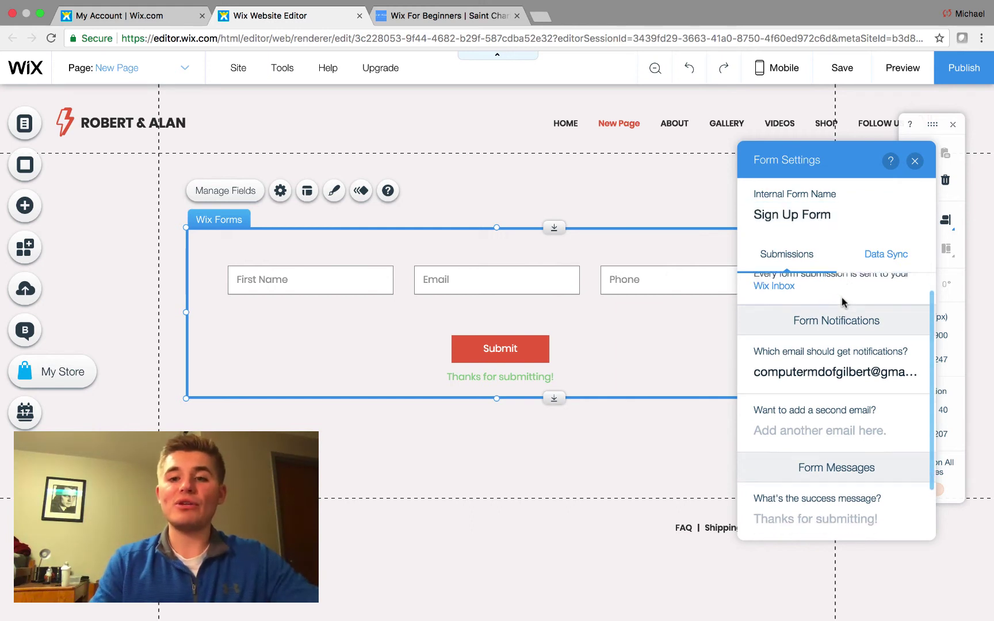
scroll(843, 304, up, 1)
scroll(848, 316, down, 1)
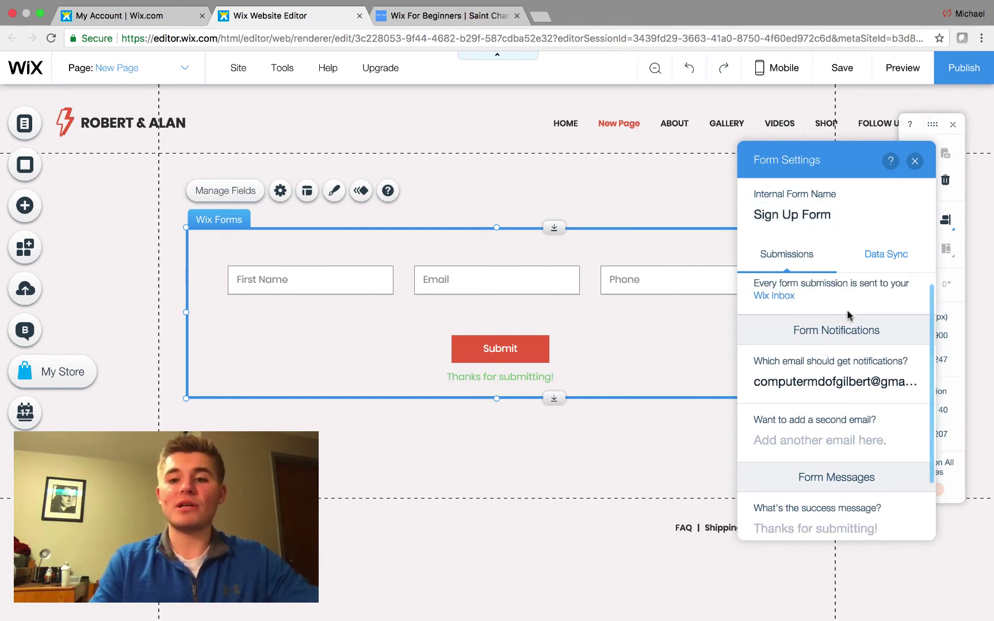
scroll(830, 340, down, 2)
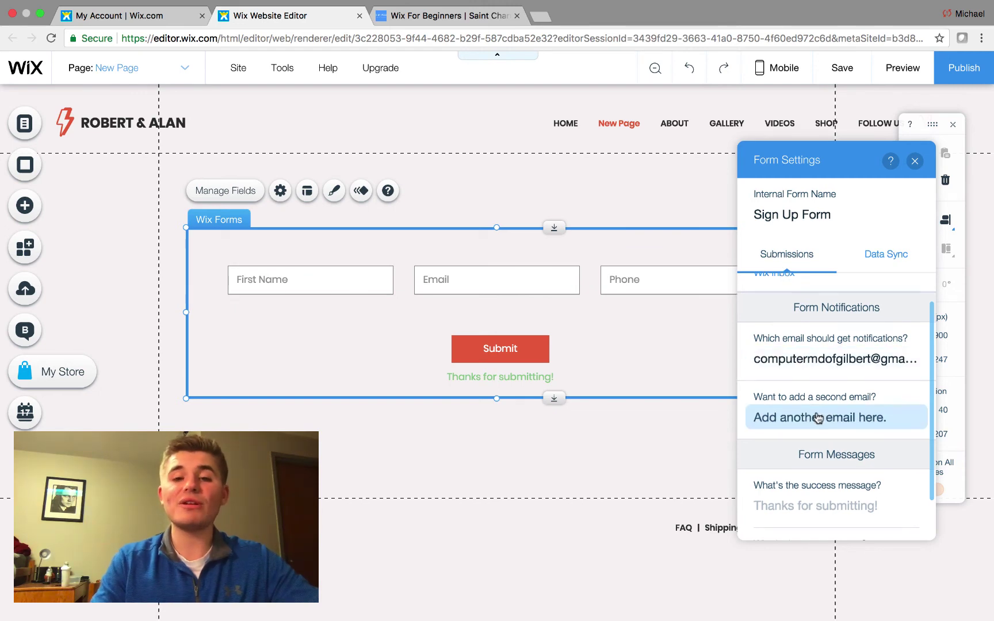
scroll(818, 414, down, 1)
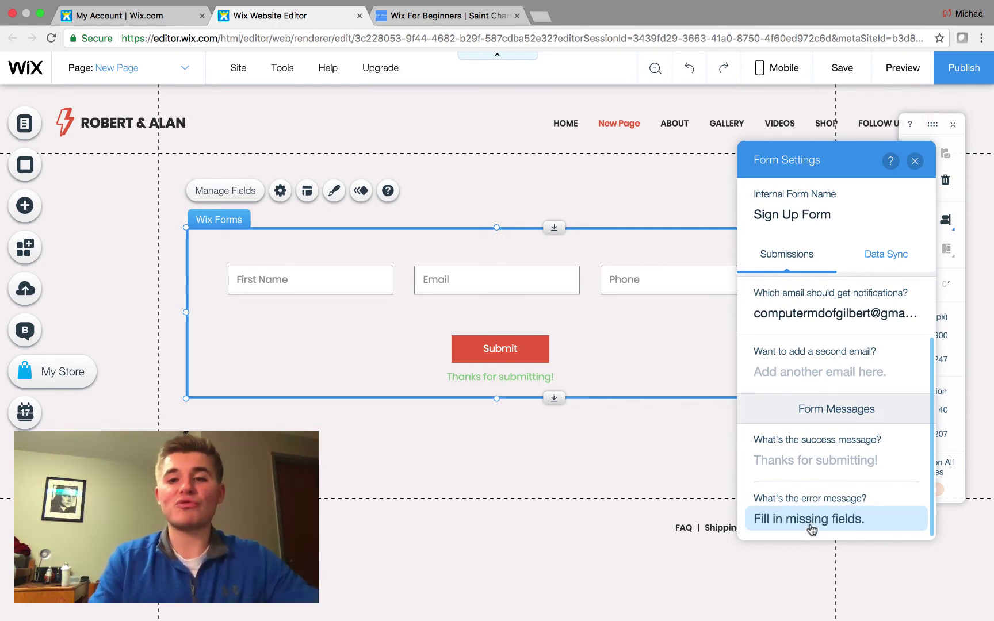
scroll(843, 340, up, 3)
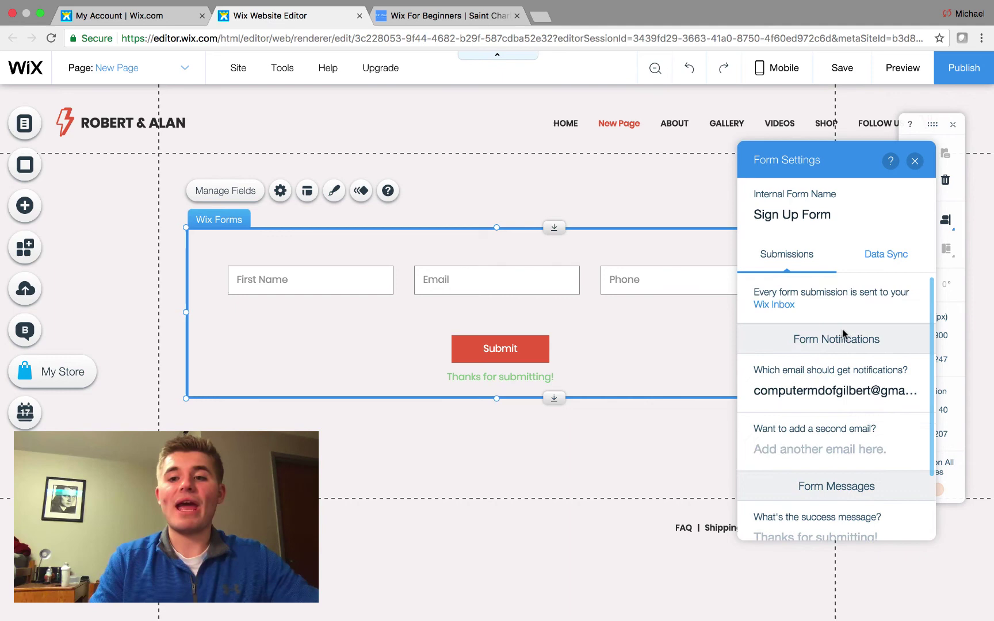
Check the Data Sync tab's Contacted Me label, then return to the Submissions tab.
click(892, 264)
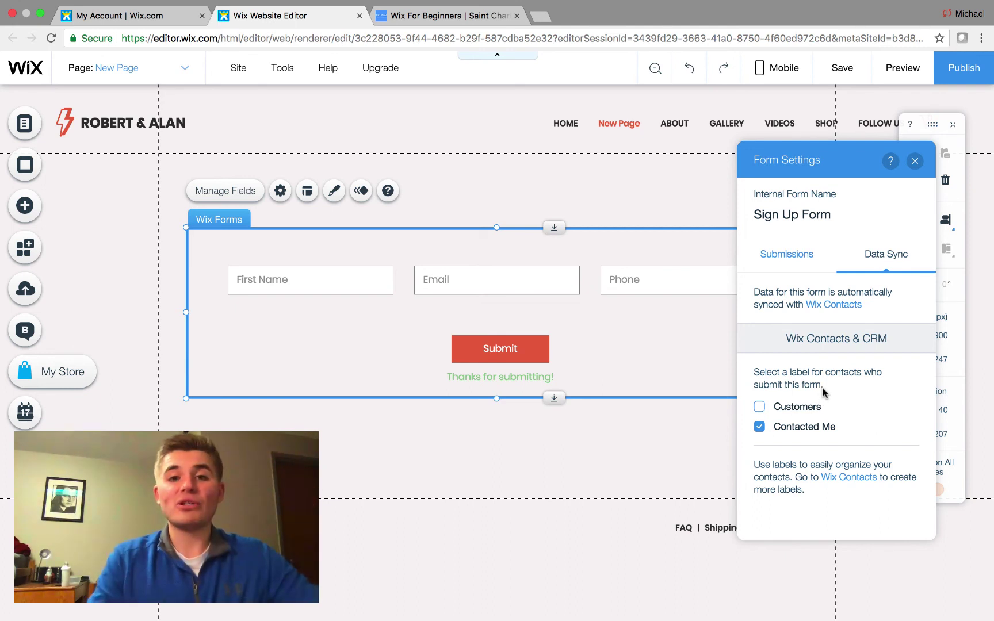
click(799, 260)
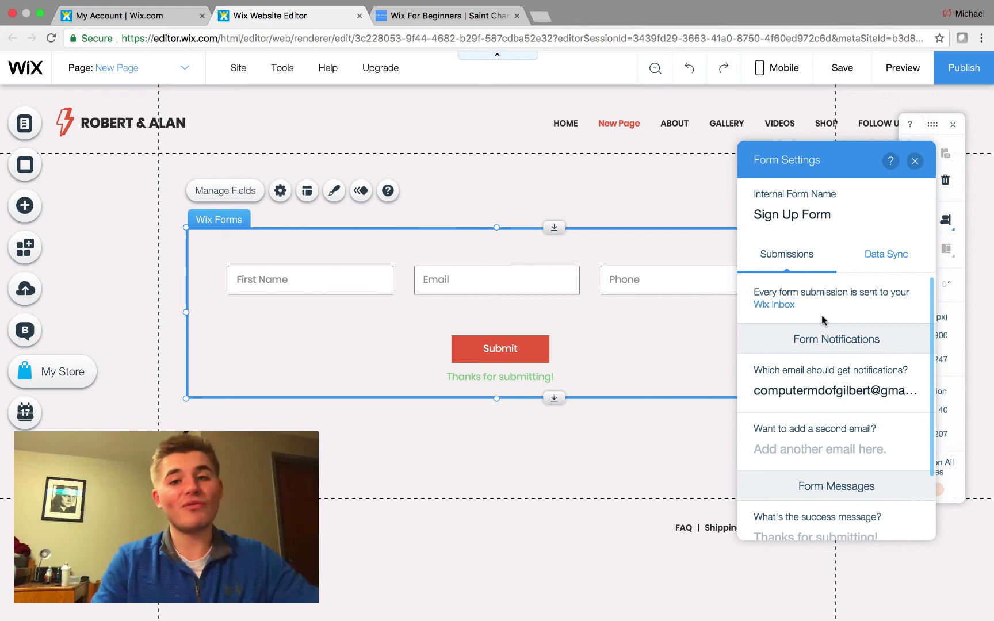
Close the settings, try the multi-column layouts, then stack the fields in one full-width column.
click(915, 161)
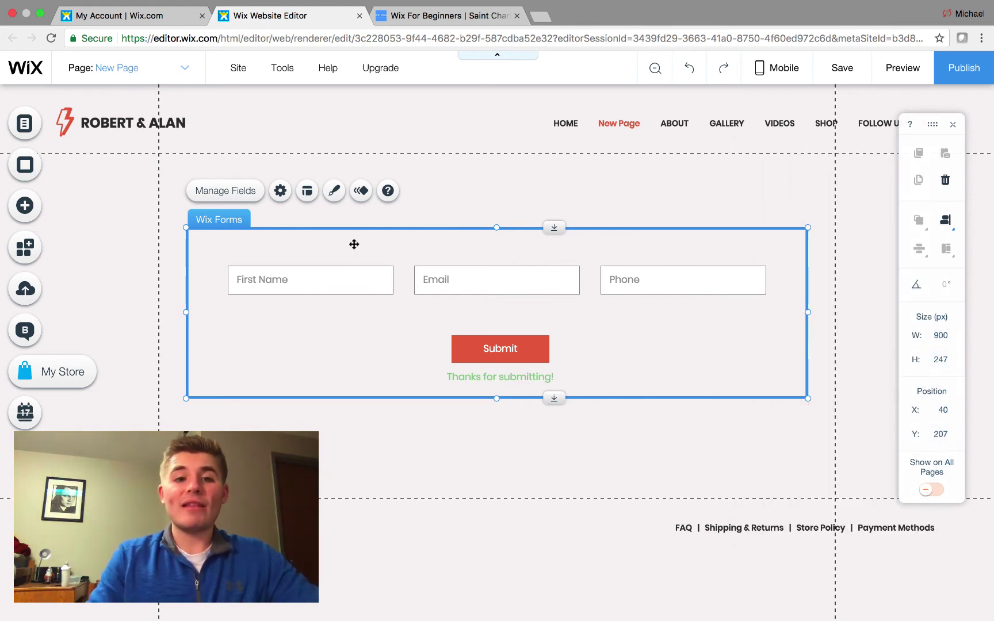
click(307, 192)
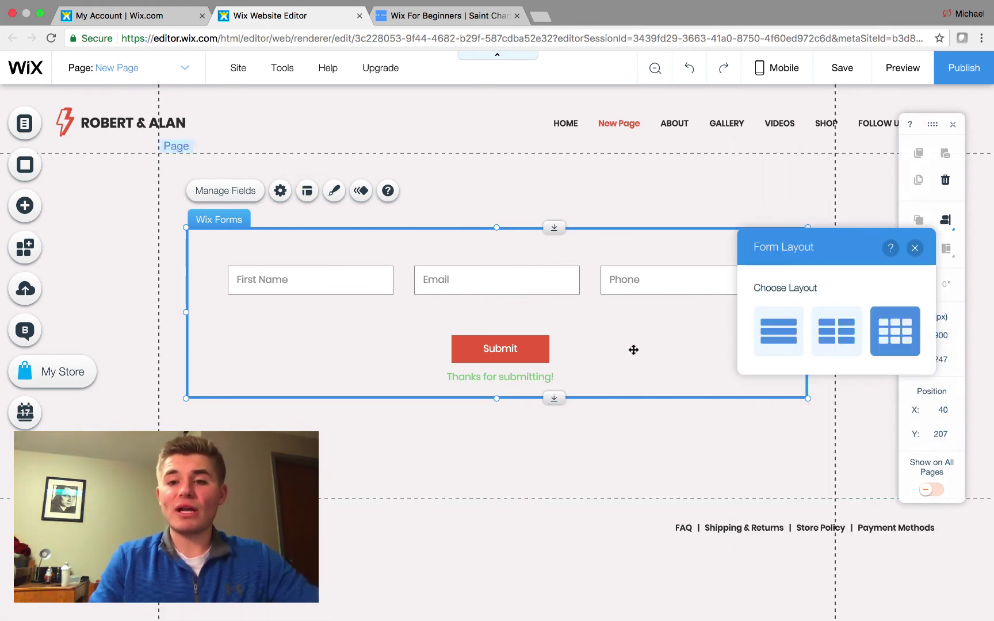
click(795, 345)
click(836, 344)
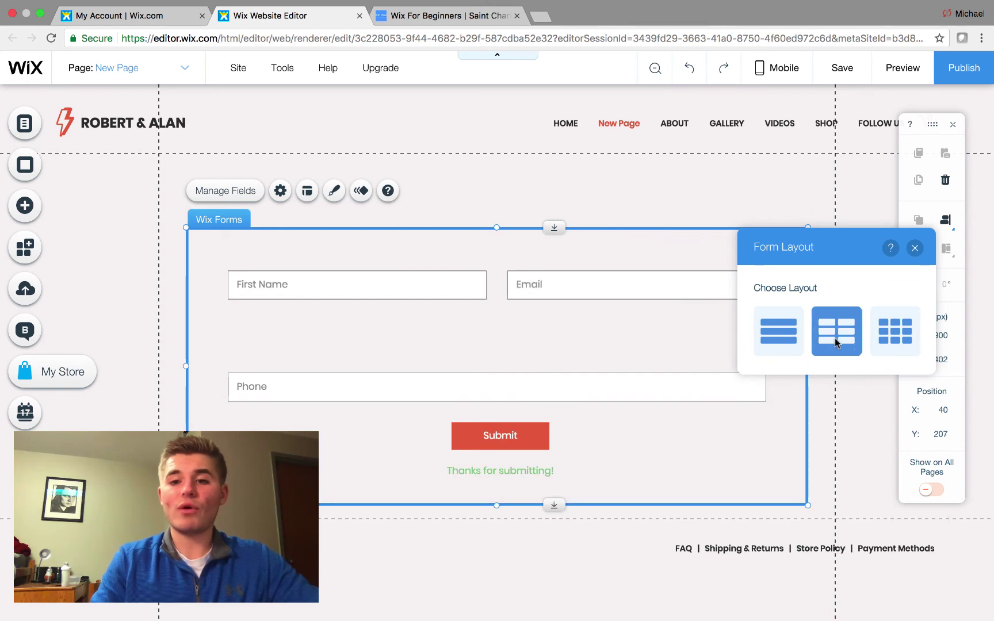
click(901, 343)
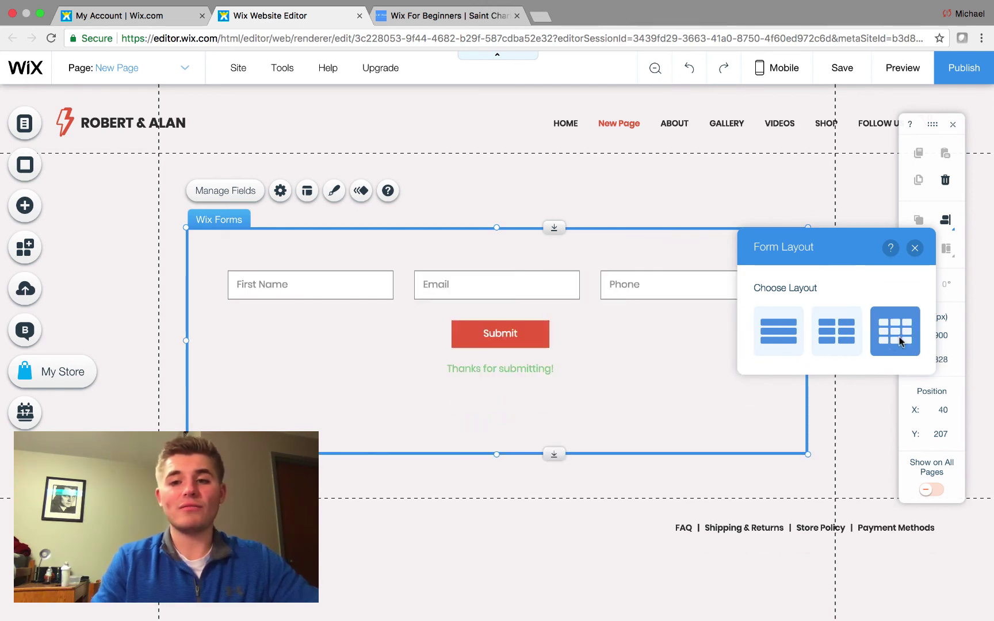
click(786, 329)
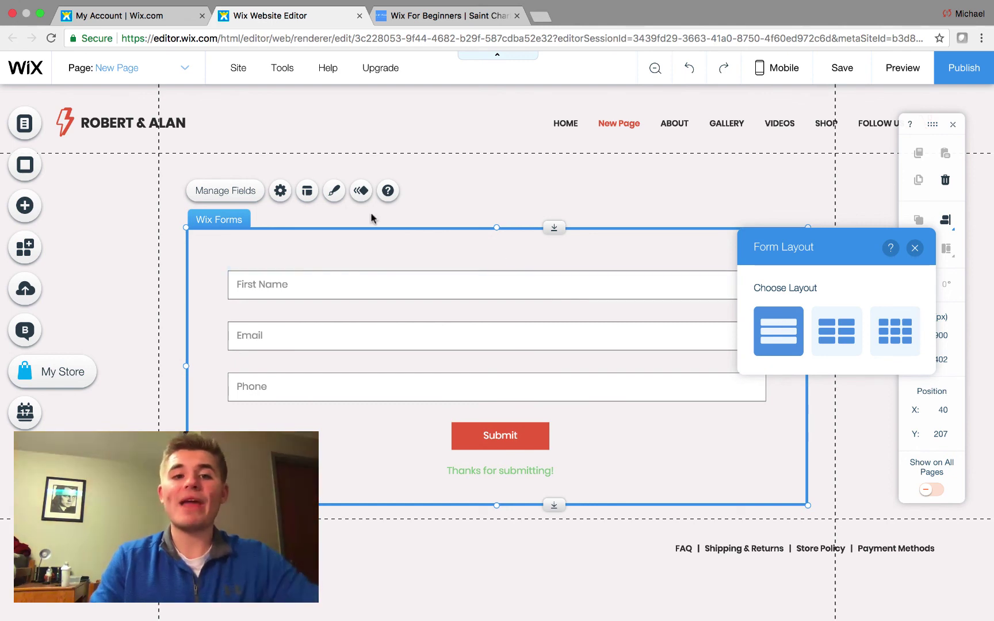
click(333, 192)
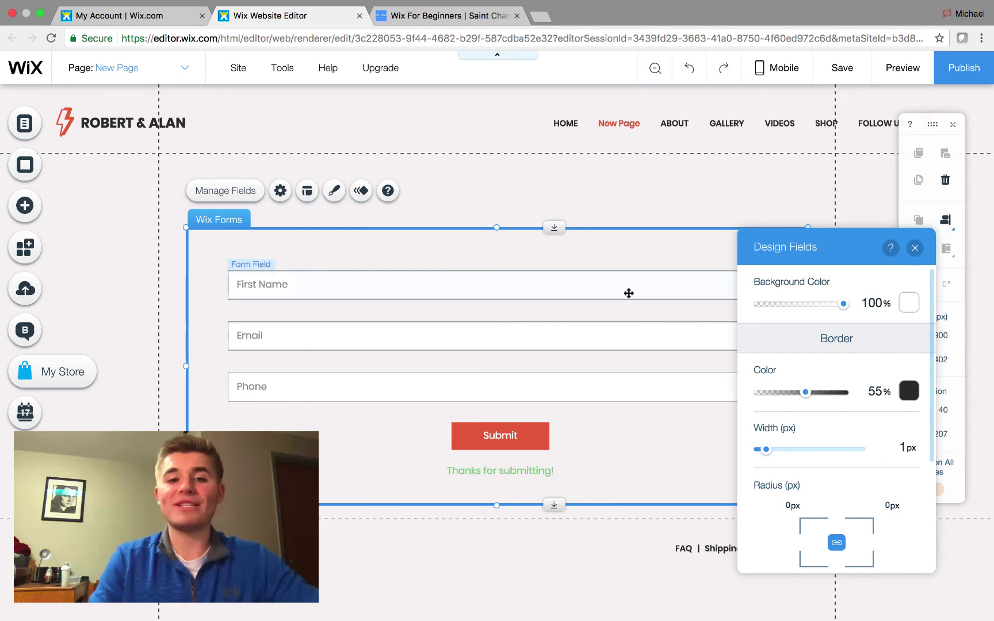
Look through the field design options without changing anything.
click(514, 289)
click(329, 249)
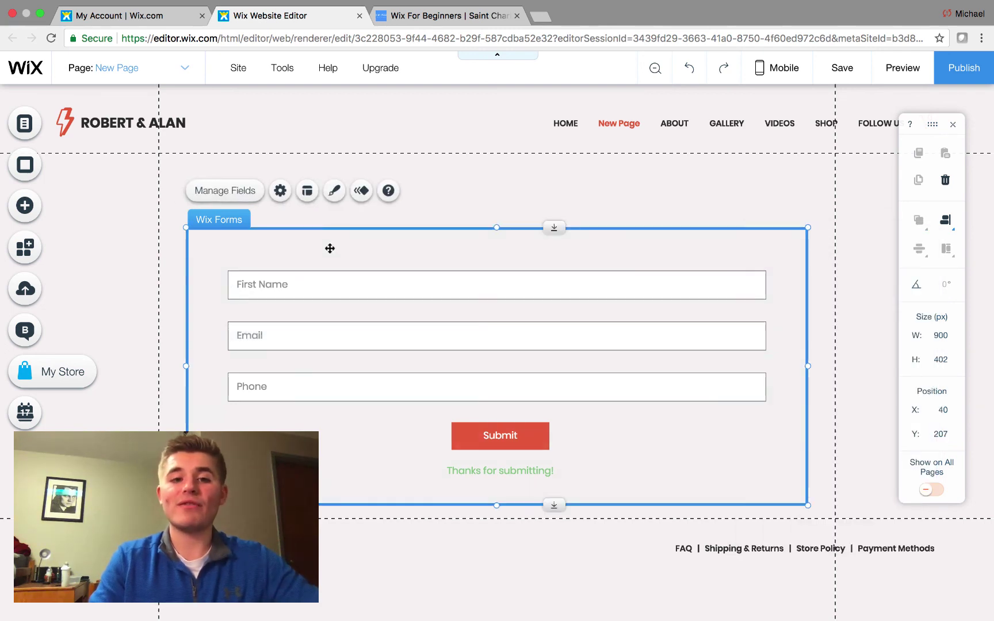
click(334, 190)
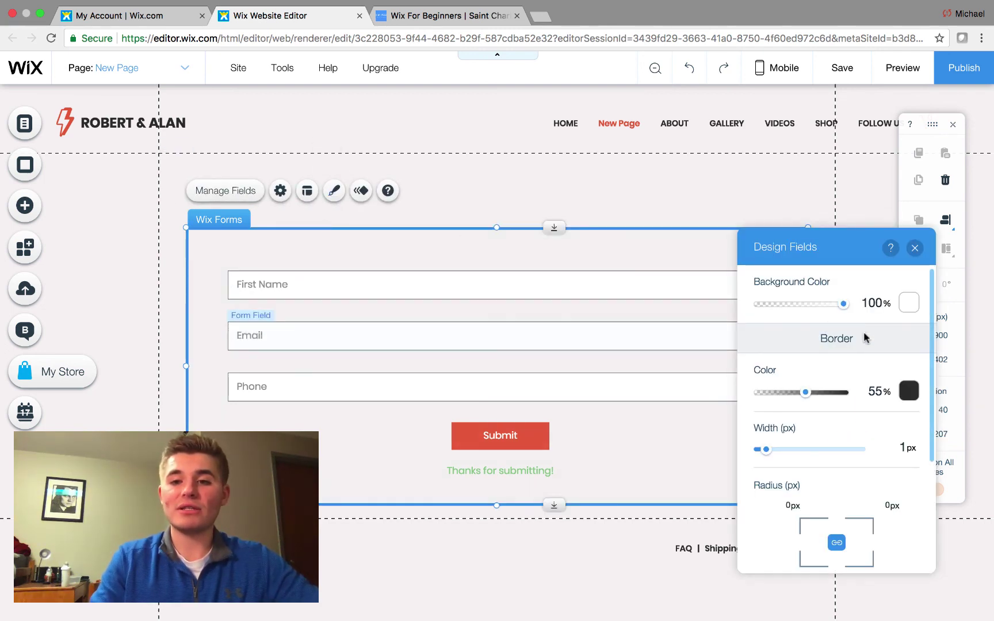
scroll(863, 335, down, 1)
scroll(909, 294, down, 2)
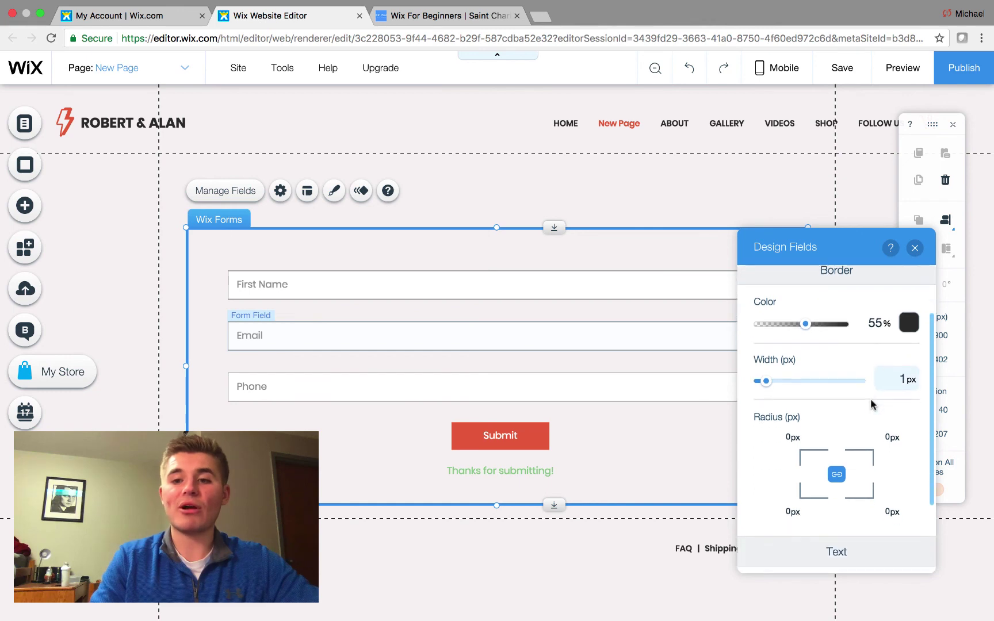
scroll(886, 363, down, 3)
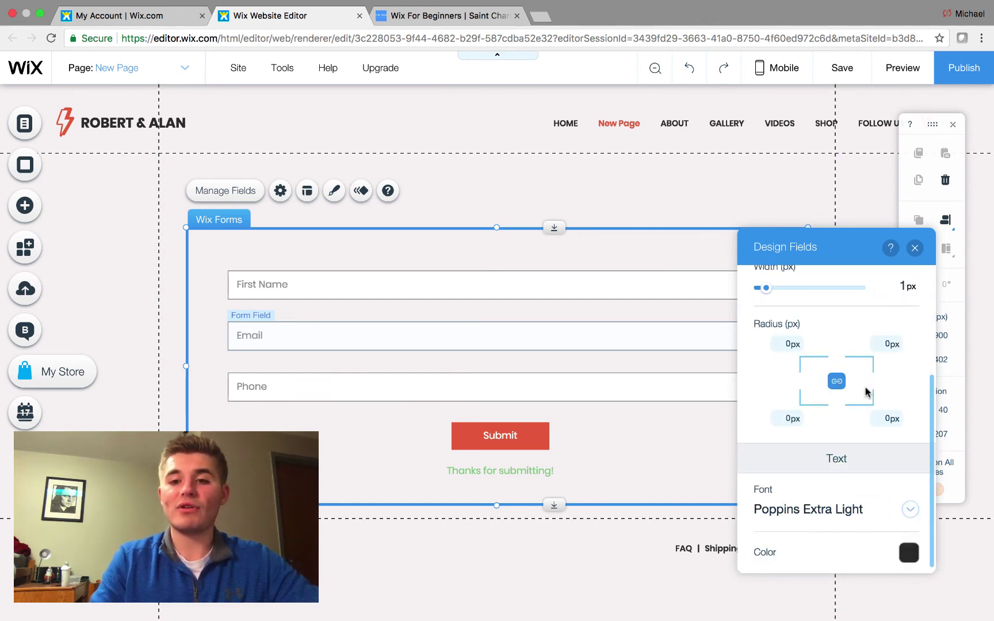
scroll(865, 393, up, 5)
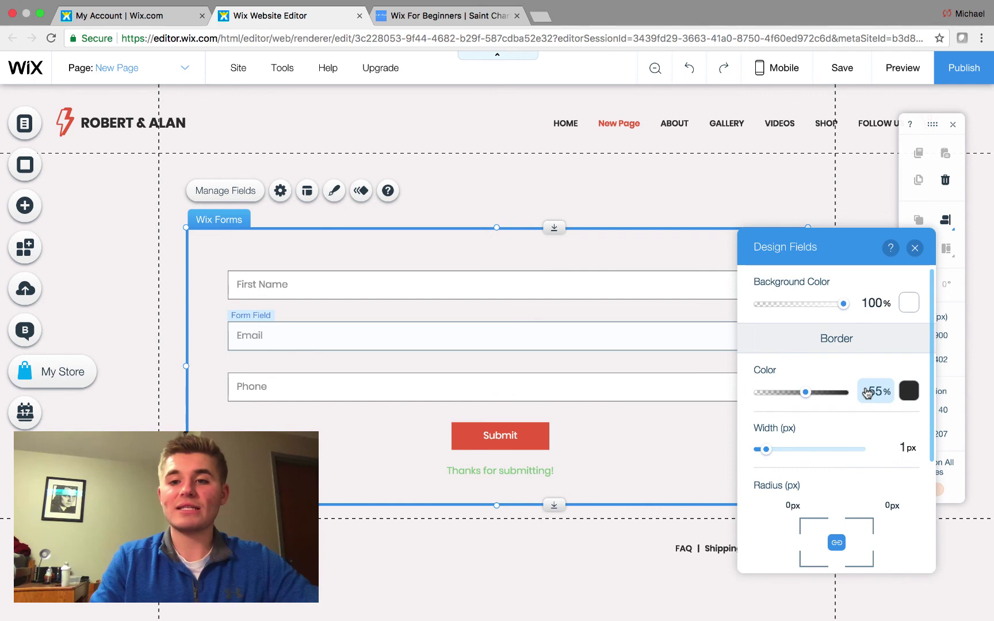
click(915, 249)
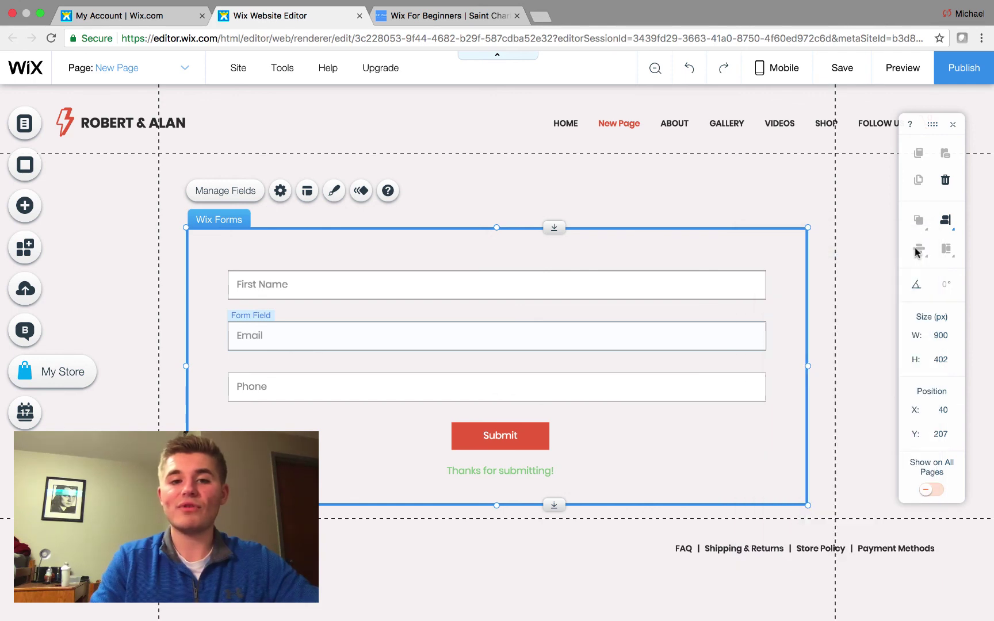
Select the Phone, Email, First Name fields and Submit button, reviewing the button's design choices.
click(500, 446)
click(323, 386)
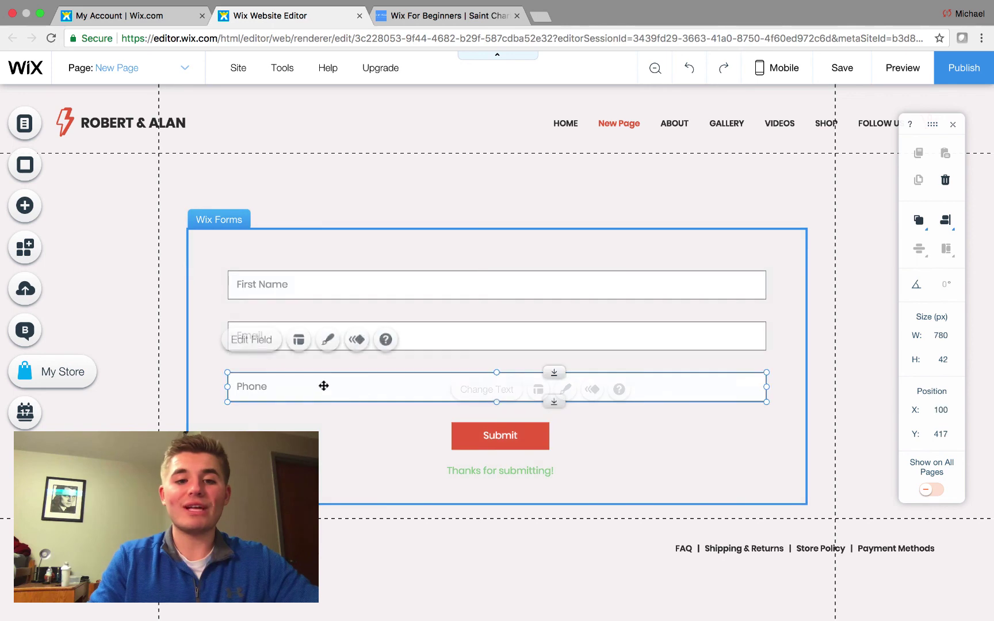
click(318, 326)
click(461, 284)
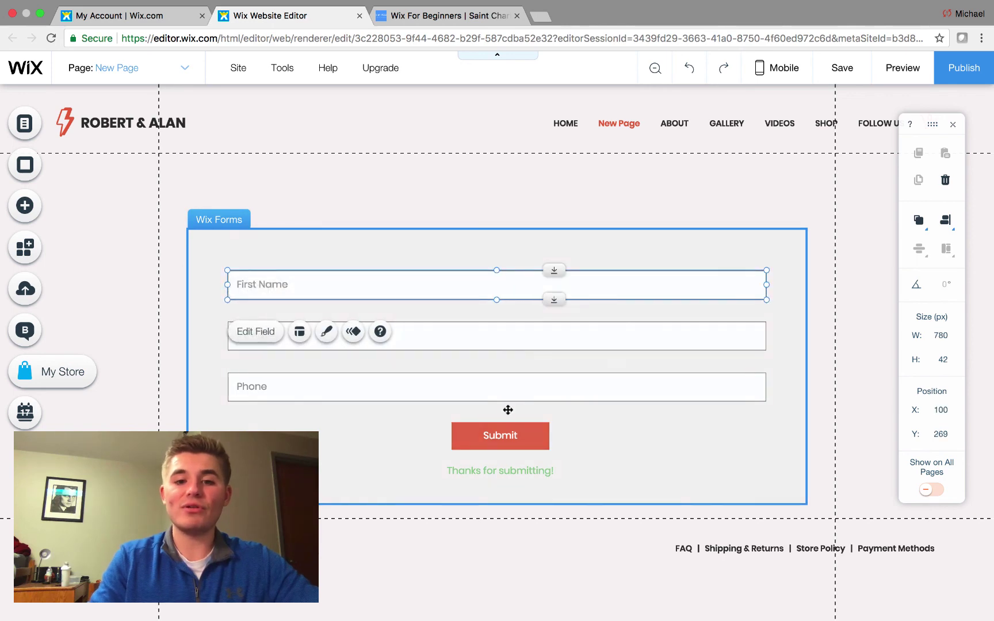
click(507, 440)
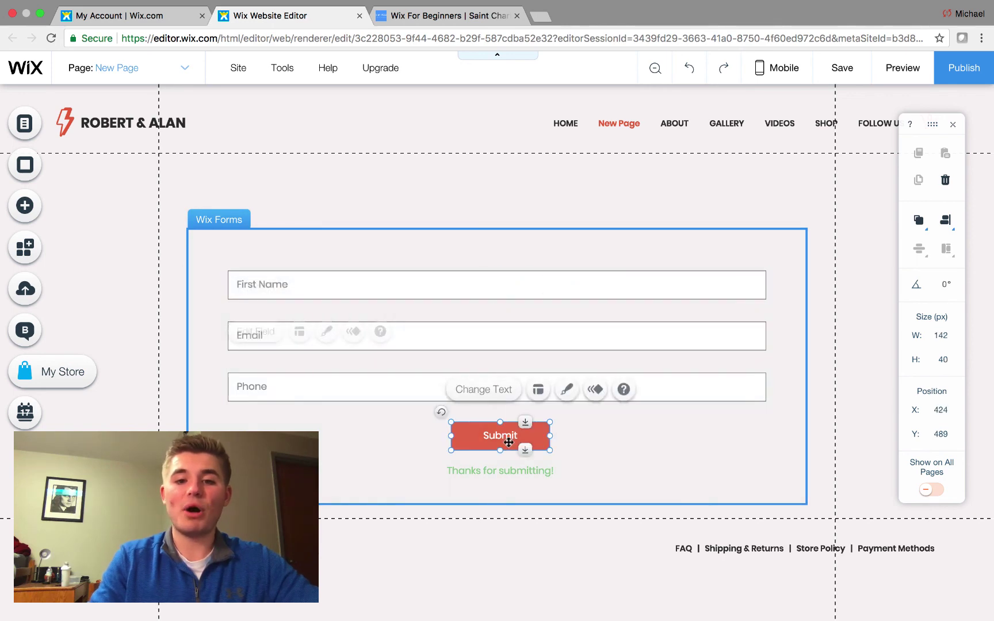
click(565, 389)
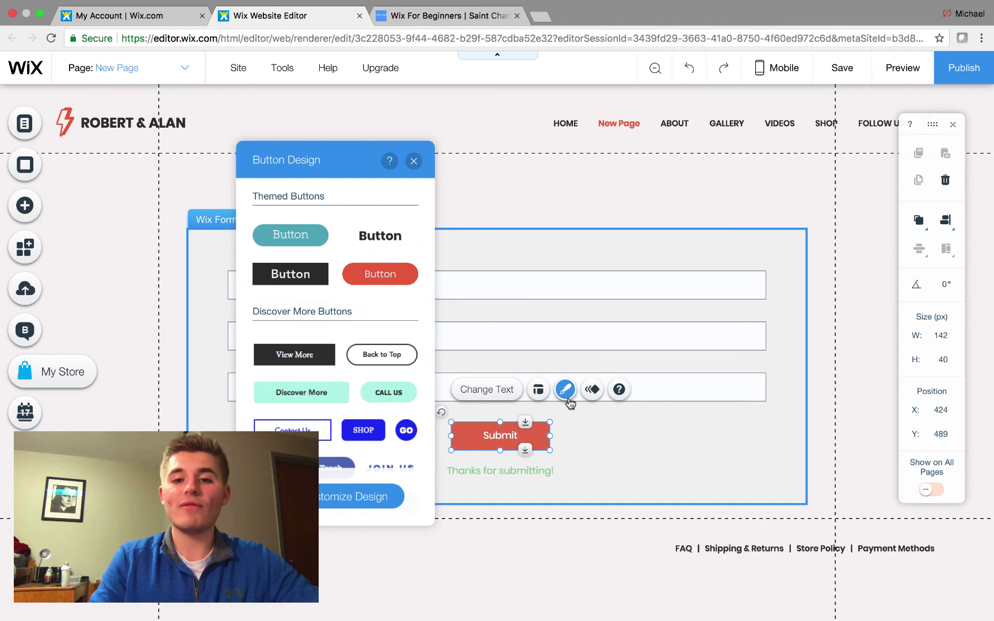
click(414, 163)
click(466, 257)
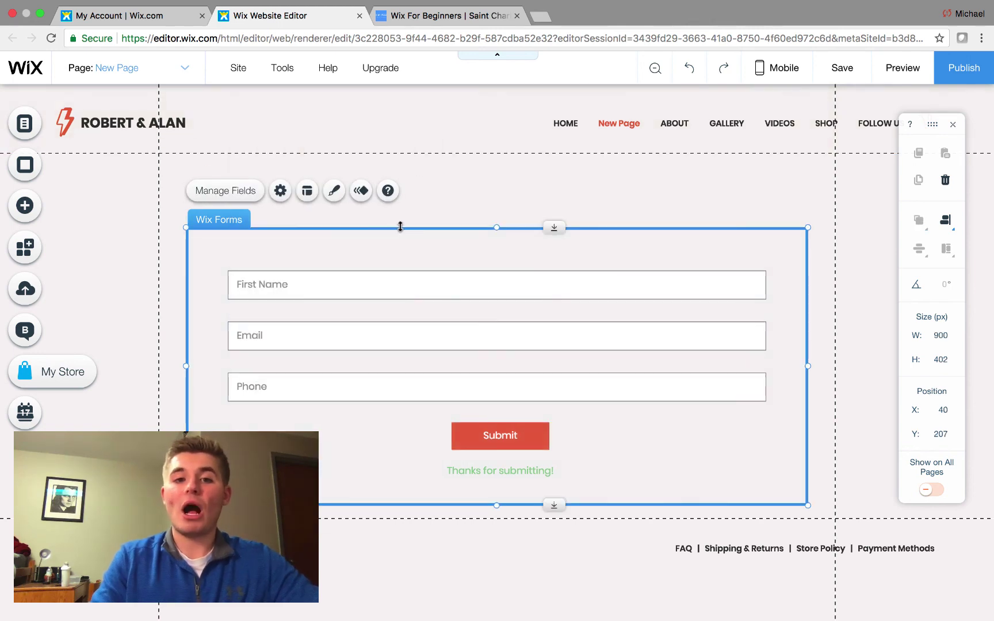